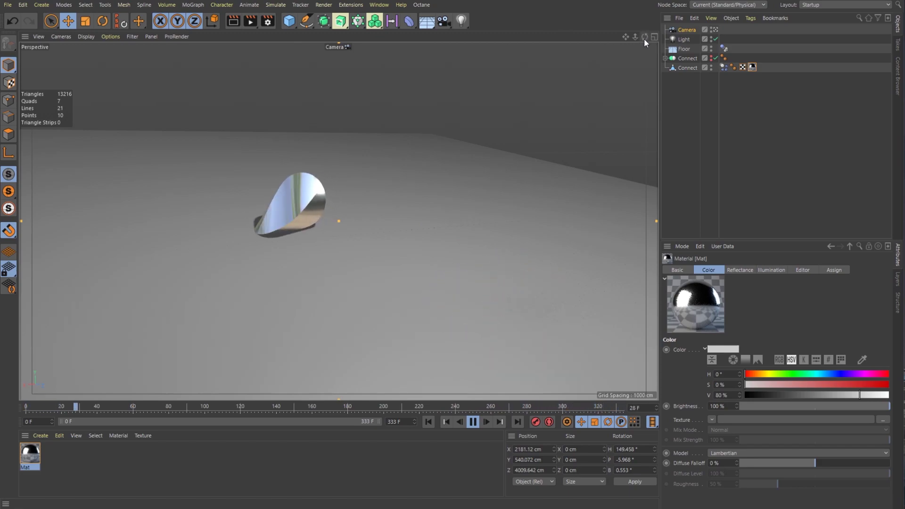
- Stop the playback of the rolling-object animation and start a new empty project
drag(644, 36, 586, 32)
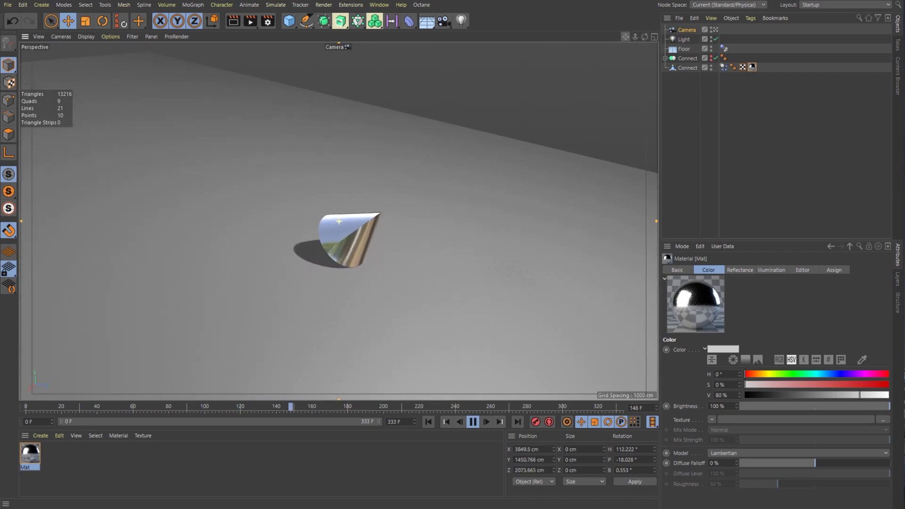
drag(644, 37, 587, 19)
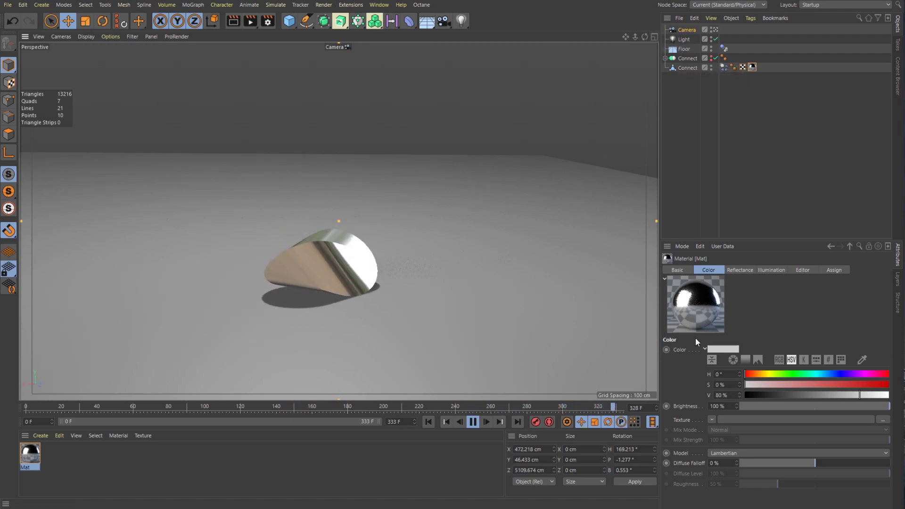
click(473, 422)
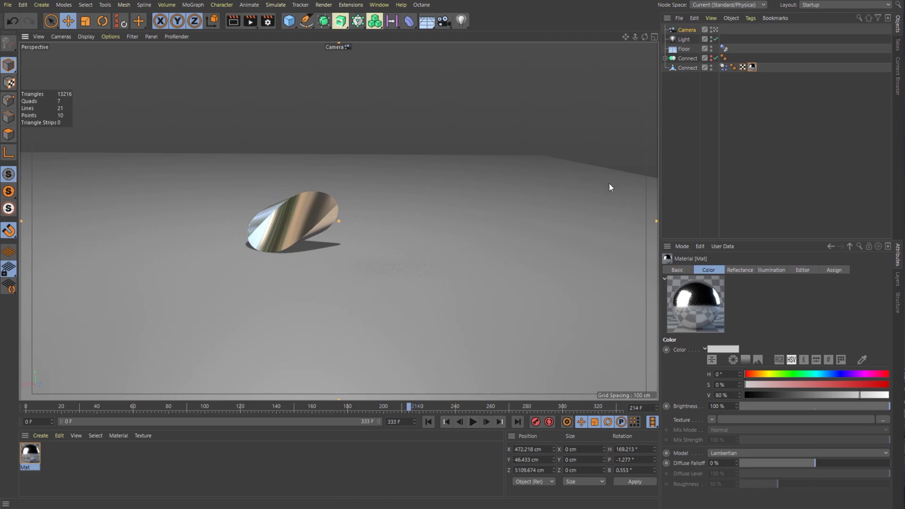
click(20, 6)
click(18, 21)
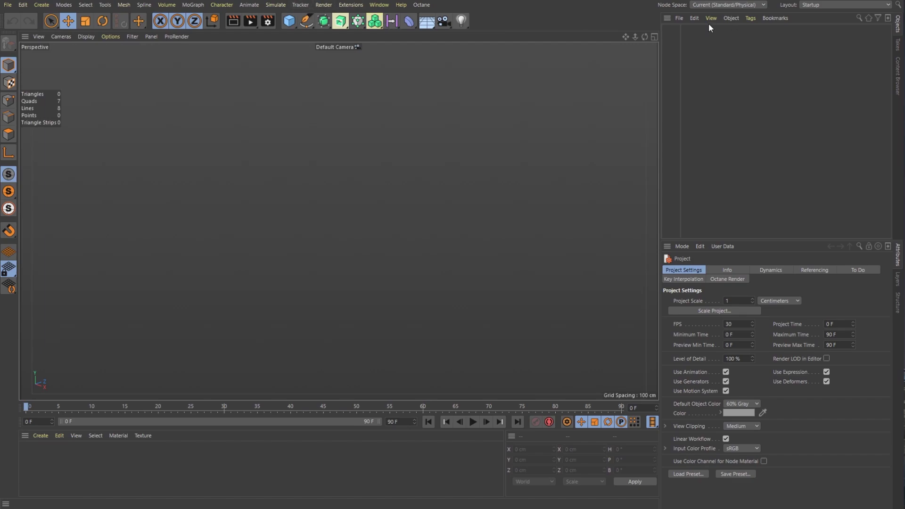
- Add a circle spline to the empty scene with its default radius and XY plane
click(306, 21)
click(403, 51)
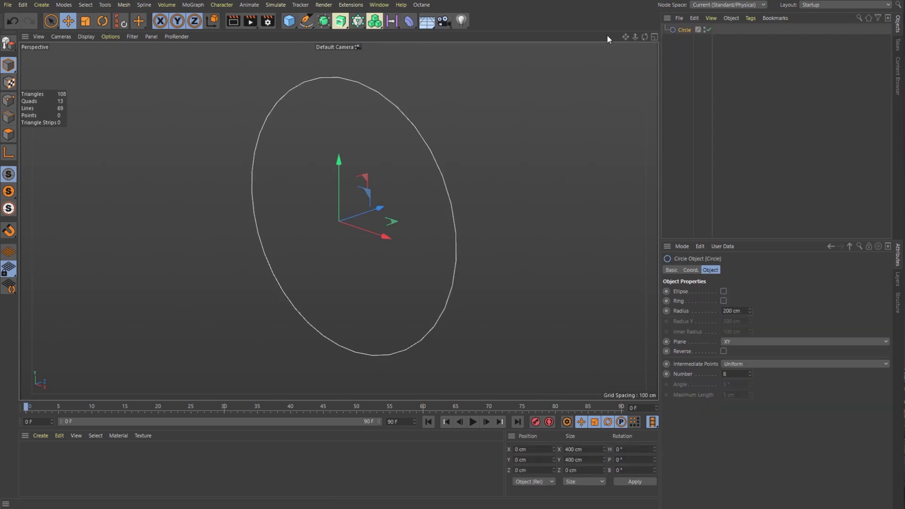
drag(642, 38, 671, 38)
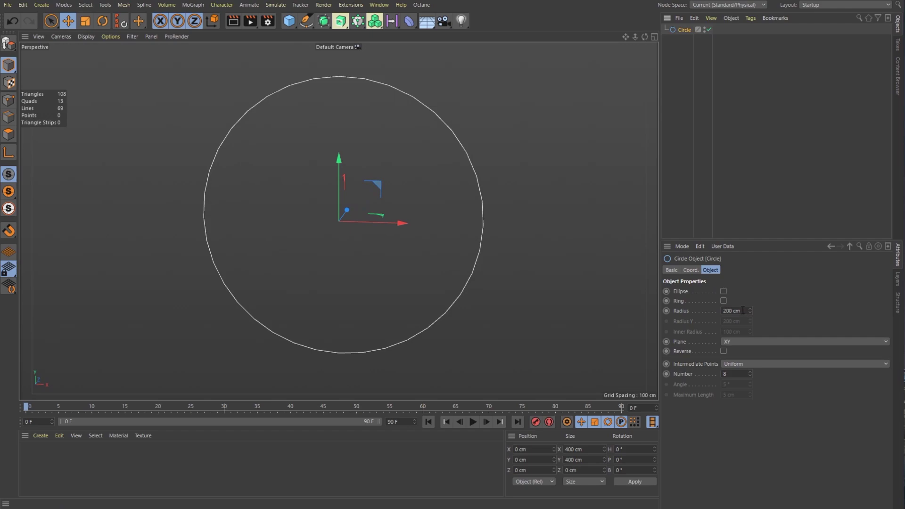
scroll(460, 196, down, 3)
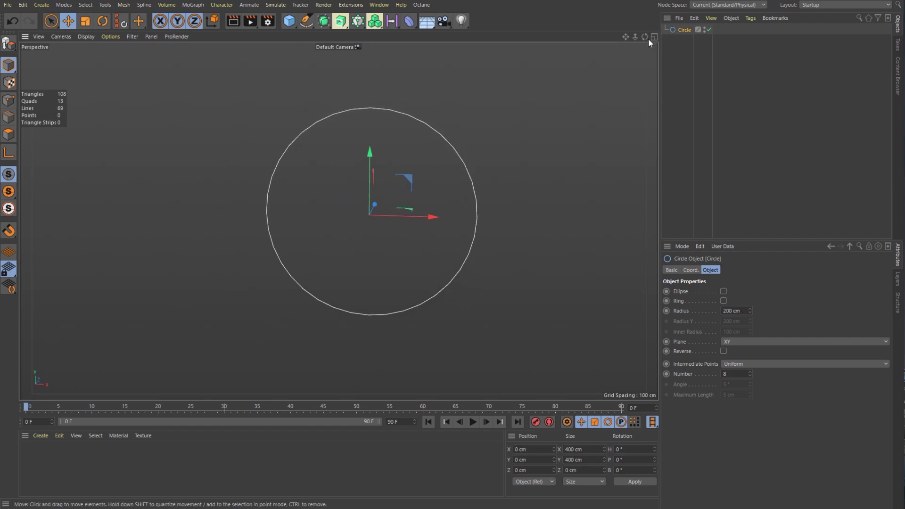
drag(644, 37, 644, 33)
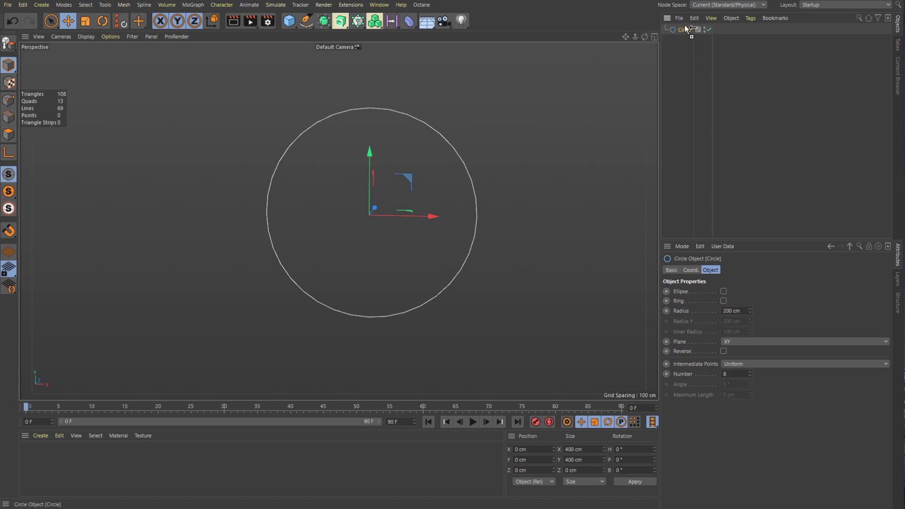
- Duplicate the circle spline and set the copy's plane to XZ
key(ctrl+c)
key(ctrl+v)
click(732, 341)
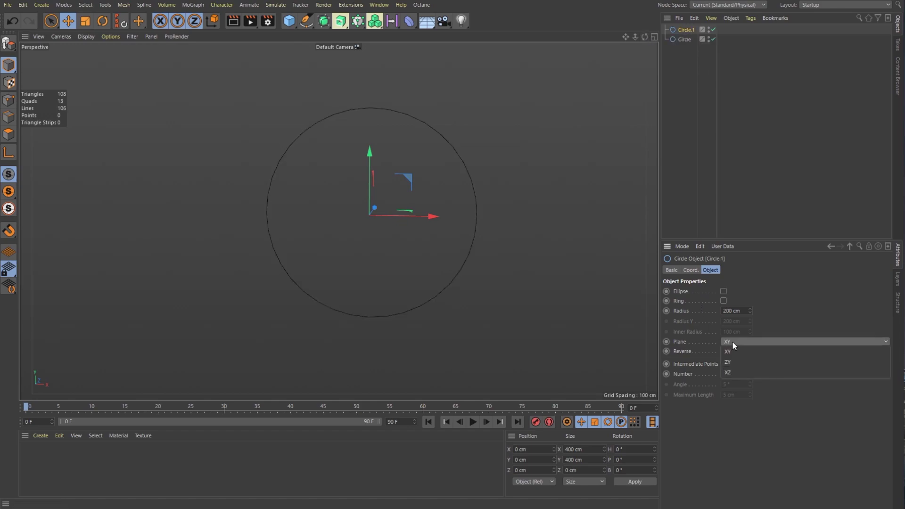
click(731, 372)
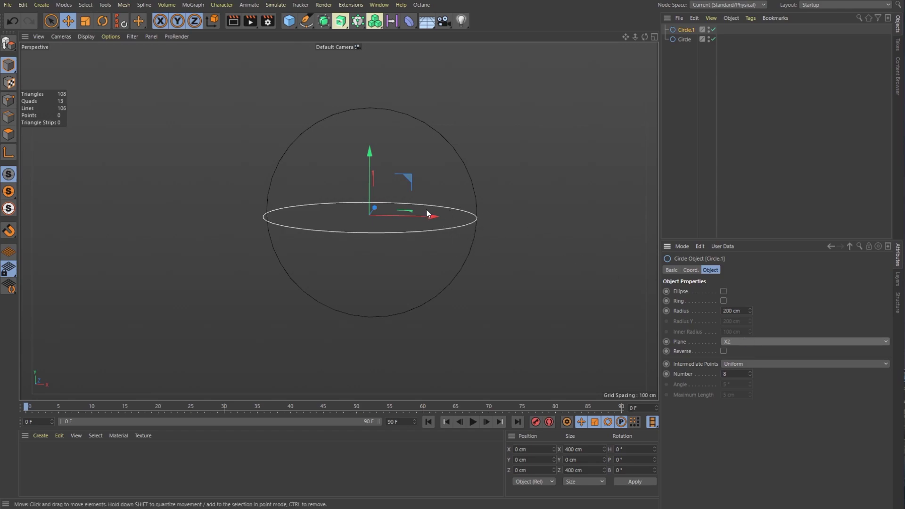
- Set the duplicated circle's X position to 200 cm so it is offset by one radius
click(693, 270)
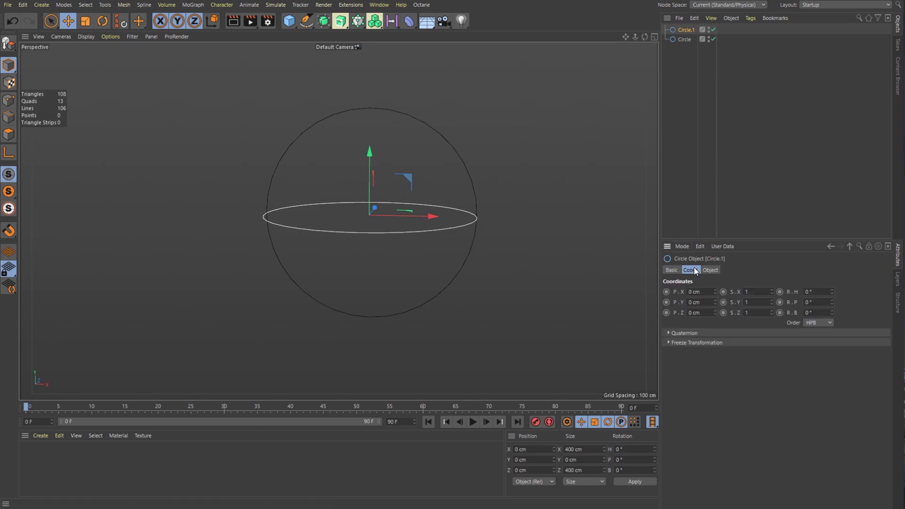
click(697, 291)
key(Return)
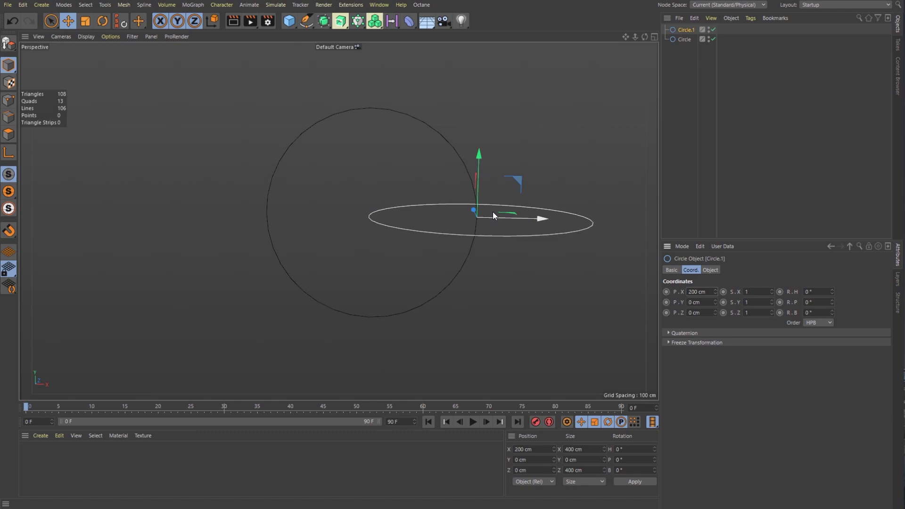
drag(626, 36, 573, 41)
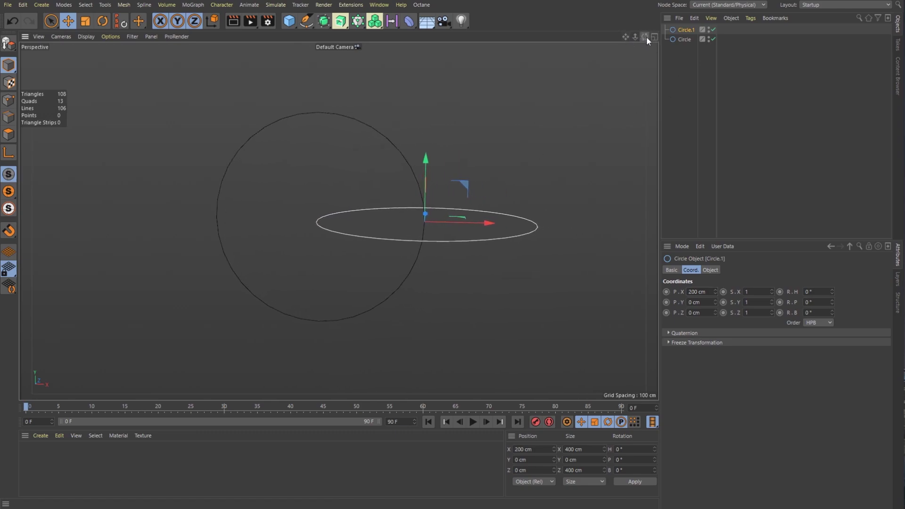
drag(646, 36, 646, 41)
- Add a Loft generator and place both circle splines under it as children
ctrl+click(691, 39)
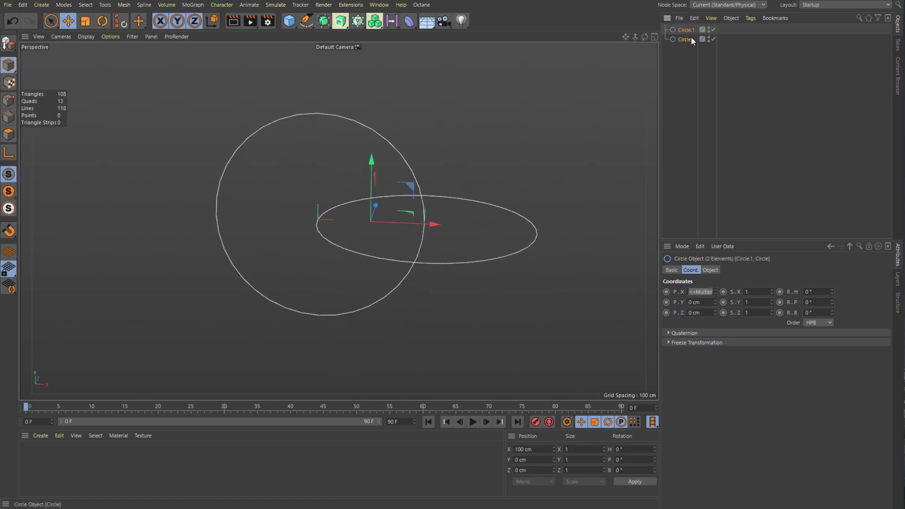
key(shift+c)
text(loft)
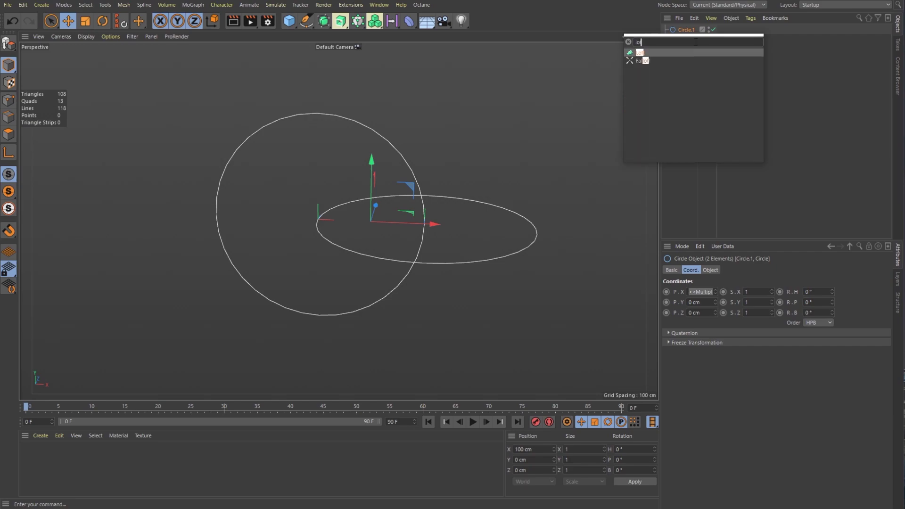
key(Return)
drag(683, 63, 689, 41)
drag(686, 40, 528, 28)
drag(662, 52, 639, 57)
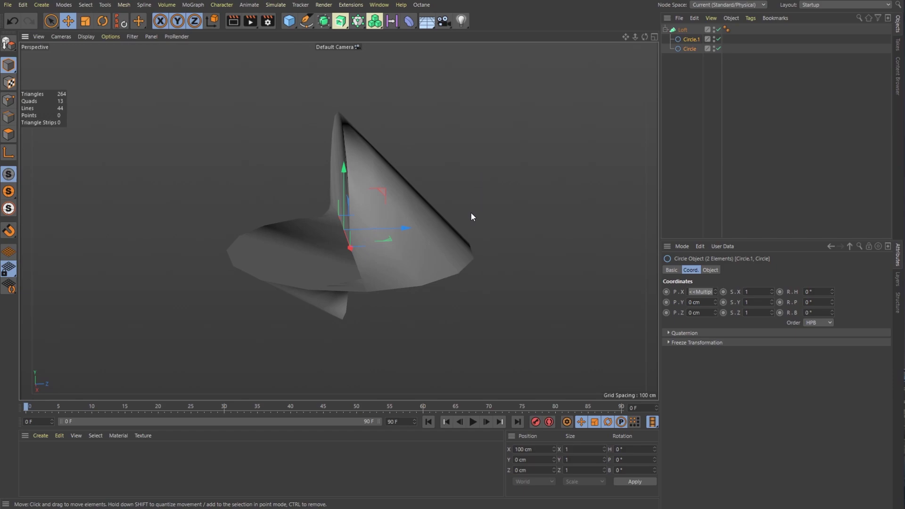
- Change the viewport shading to show mesh lines on the lofted surface
key(n)
key(b)
drag(644, 37, 593, 42)
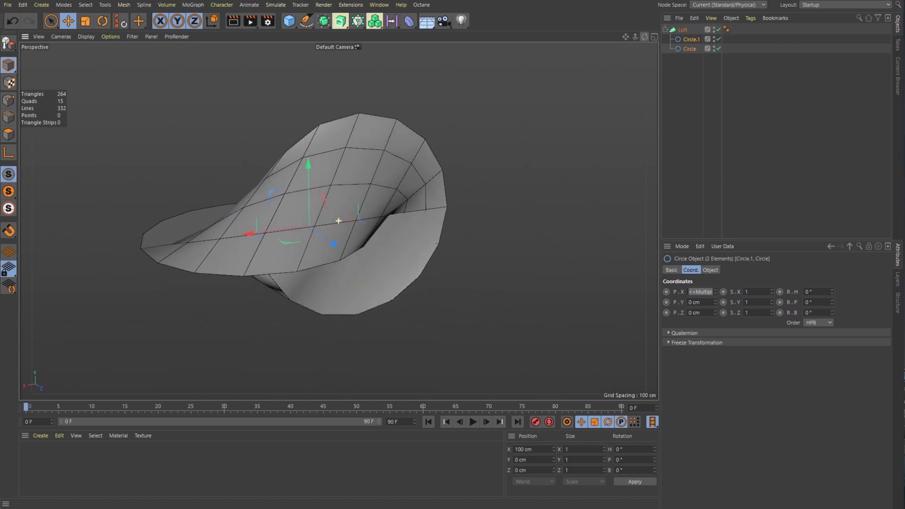
- Set the loft's Mesh Subdivision U to 36 and Mesh Subdivision V to 9
click(683, 30)
click(730, 270)
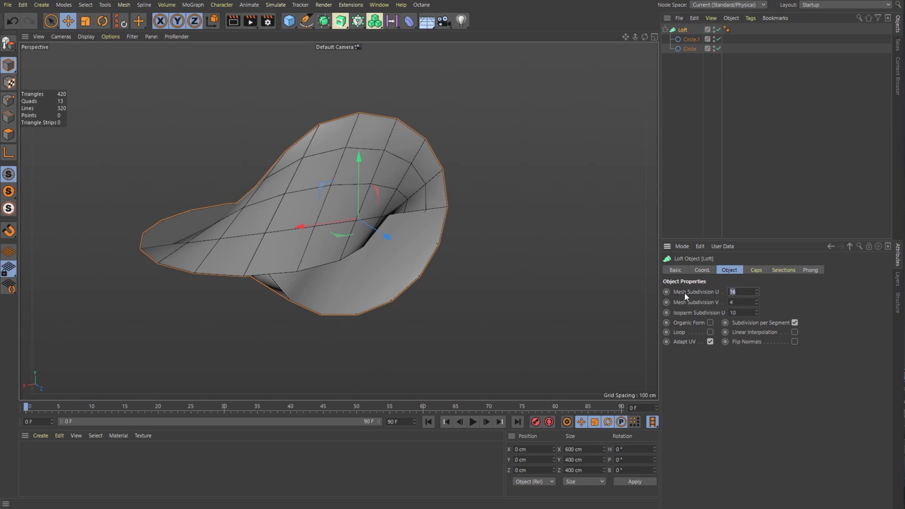
text(36)
key(Return)
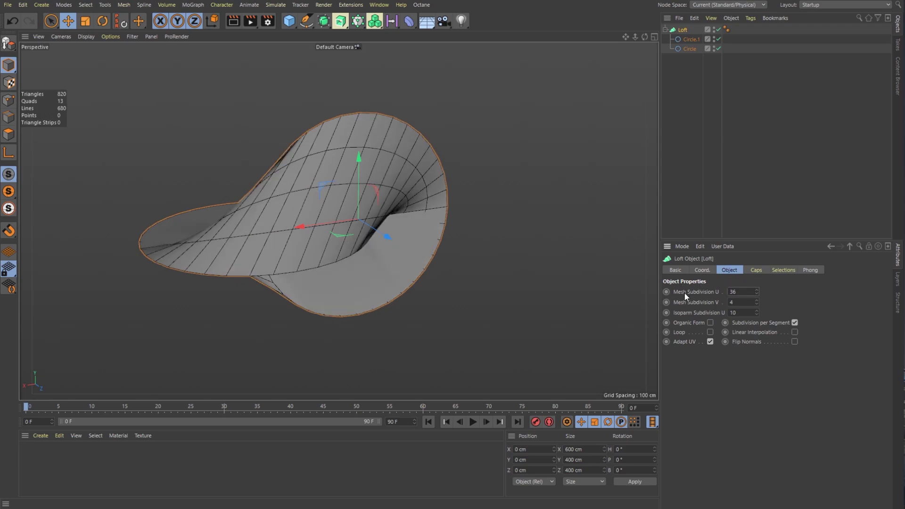
click(757, 300)
click(757, 300)
click(757, 300)
click(757, 300)
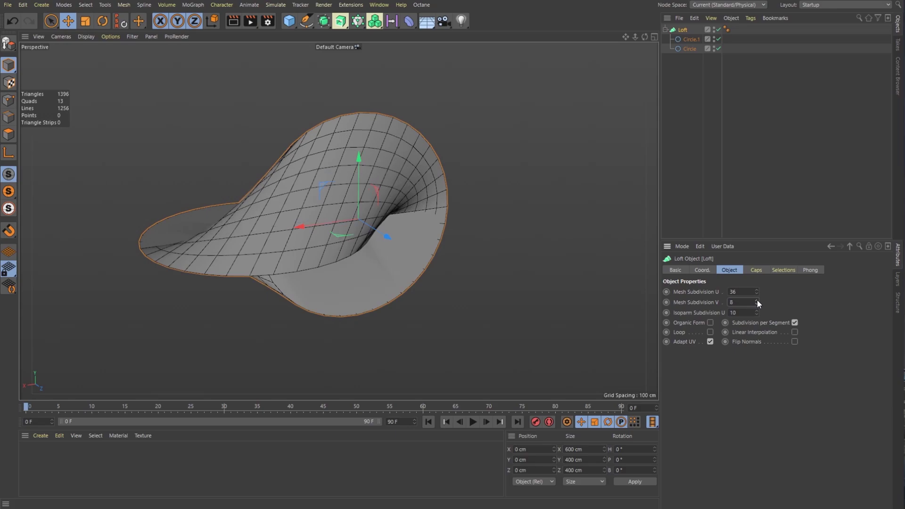
click(757, 300)
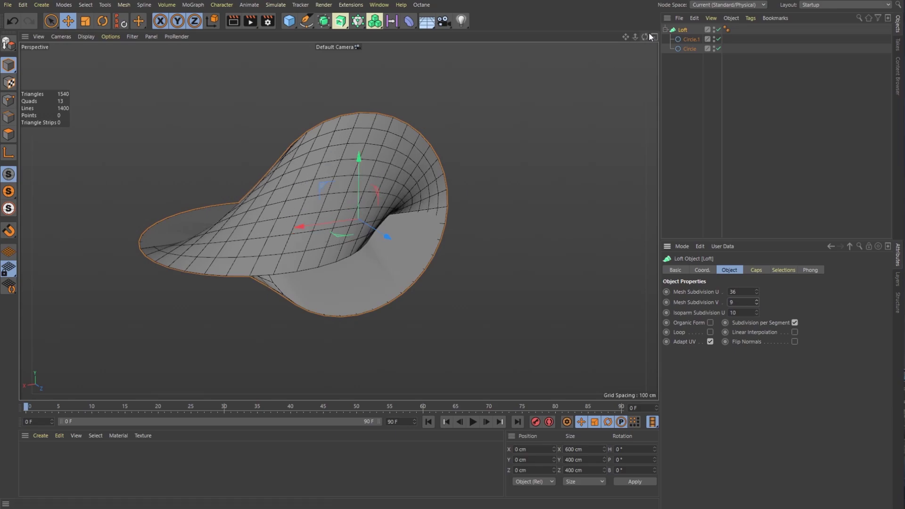
drag(644, 36, 684, 37)
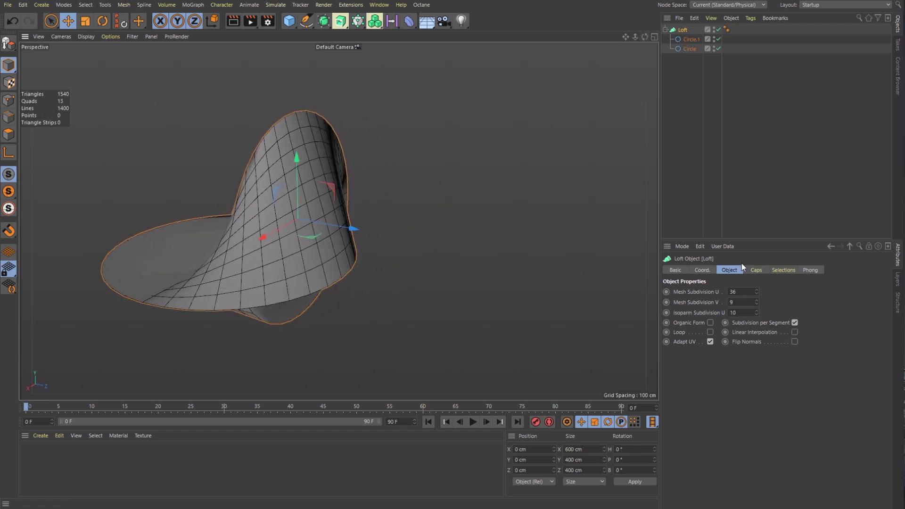
- Turn off the loft's start cap and end cap, and inspect the open surface from several angles
click(756, 269)
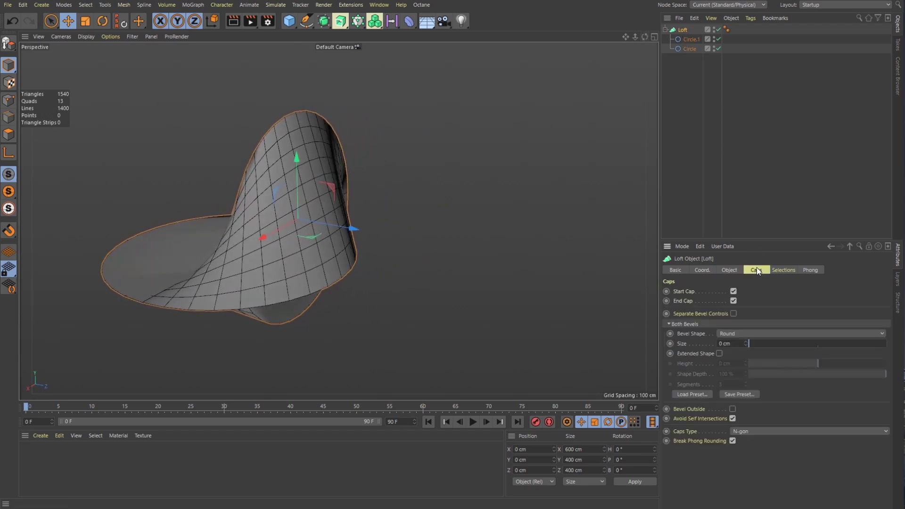
click(734, 292)
click(733, 301)
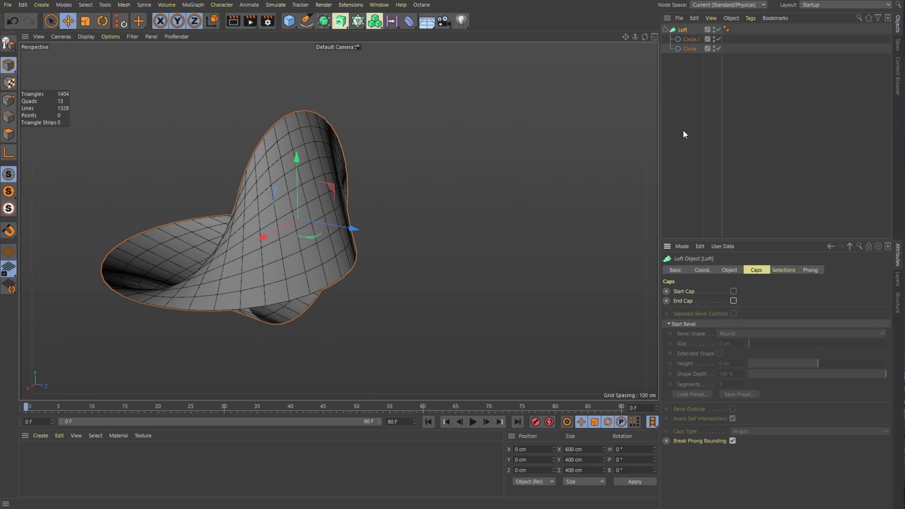
mouse_move(646, 37)
mouse_down()
mouse_move(636, 44)
mouse_move(656, 38)
mouse_up()
alt+drag(339, 221, 338, 221)
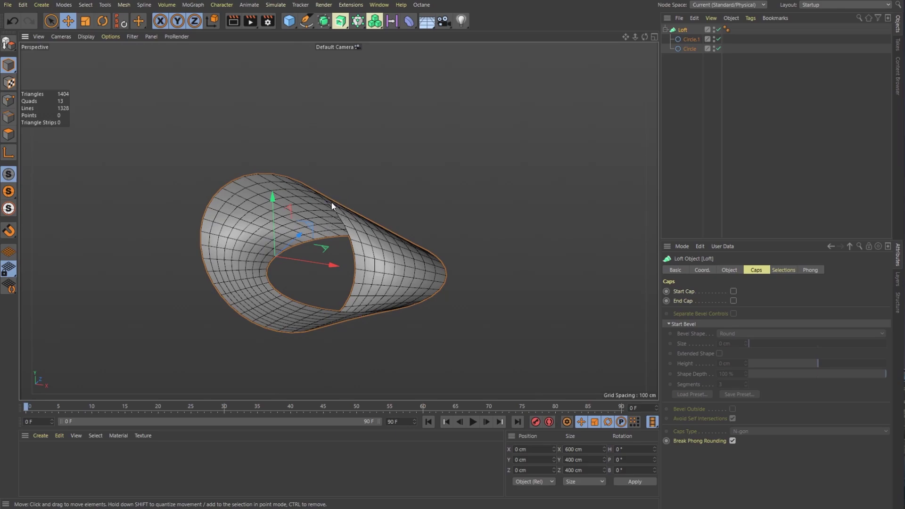
mouse_move(647, 36)
mouse_down()
mouse_move(684, 45)
mouse_move(644, 37)
mouse_up()
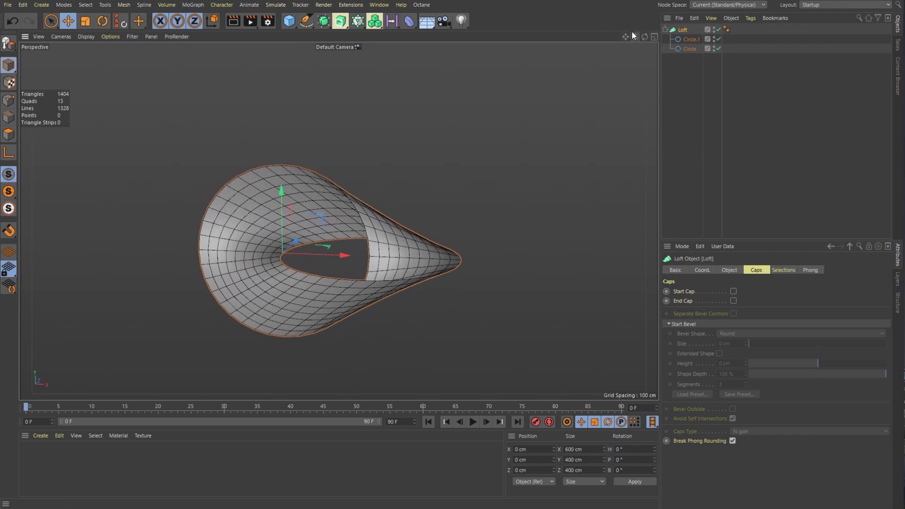
drag(644, 38, 681, 44)
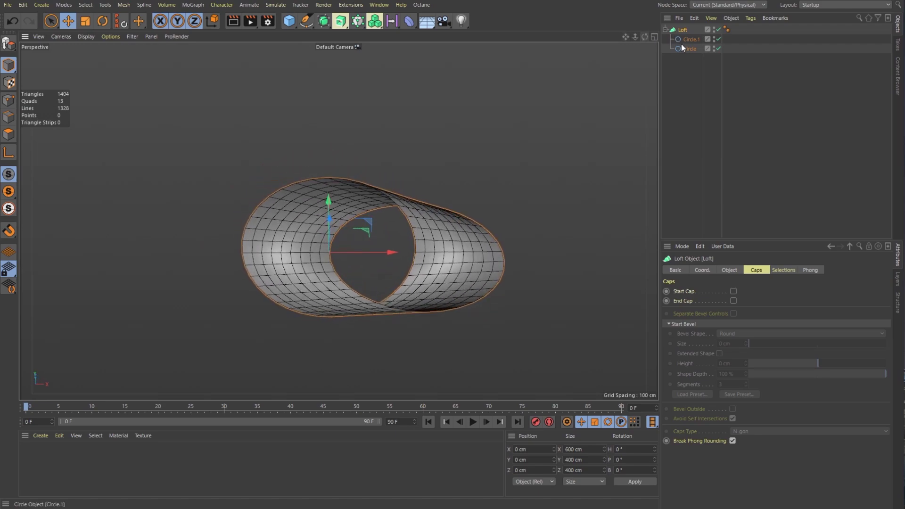
- Convert both circles under the loft into editable splines and switch to point editing mode
click(694, 39)
shift+click(689, 49)
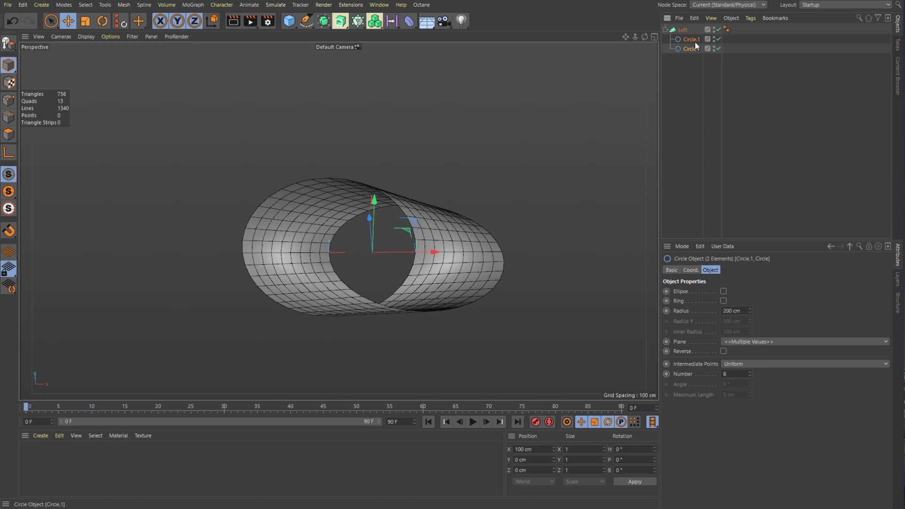
key(c)
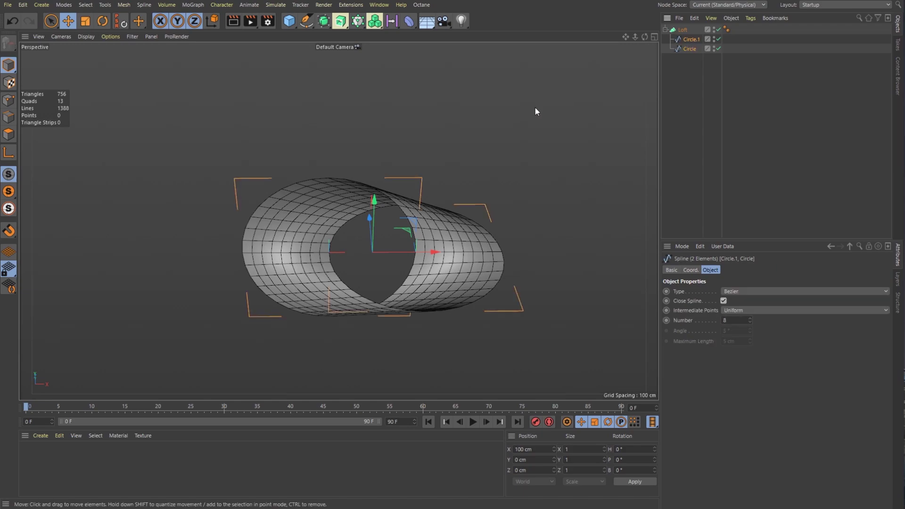
click(8, 100)
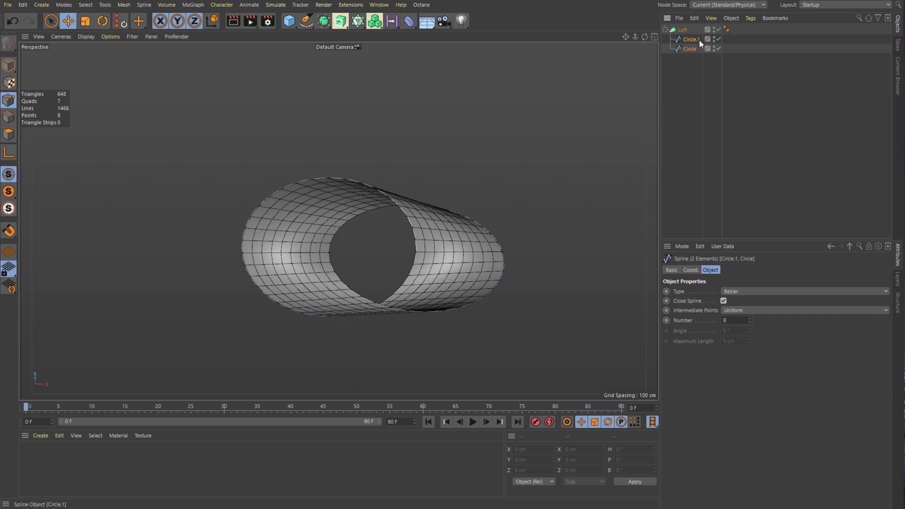
- Disable the loft to leave only its circle splines visible, and switch to the four-view layout
click(719, 29)
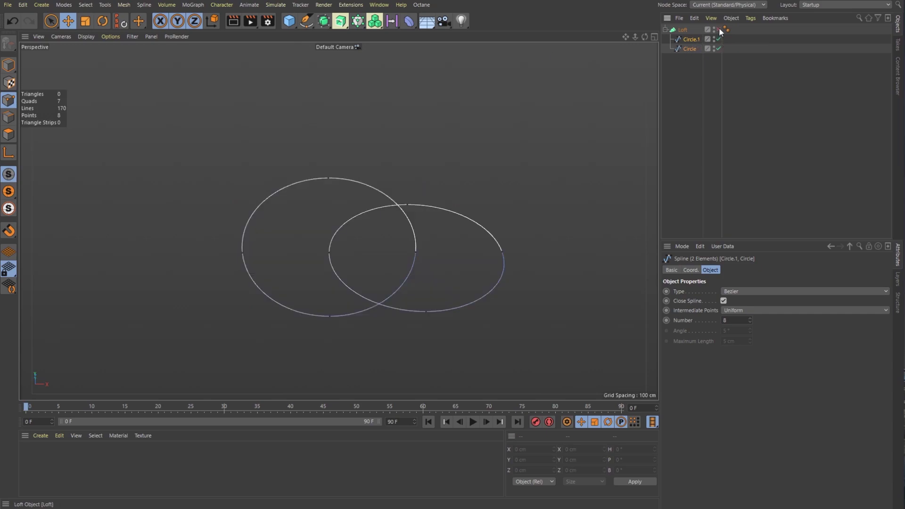
drag(645, 38, 653, 38)
click(654, 37)
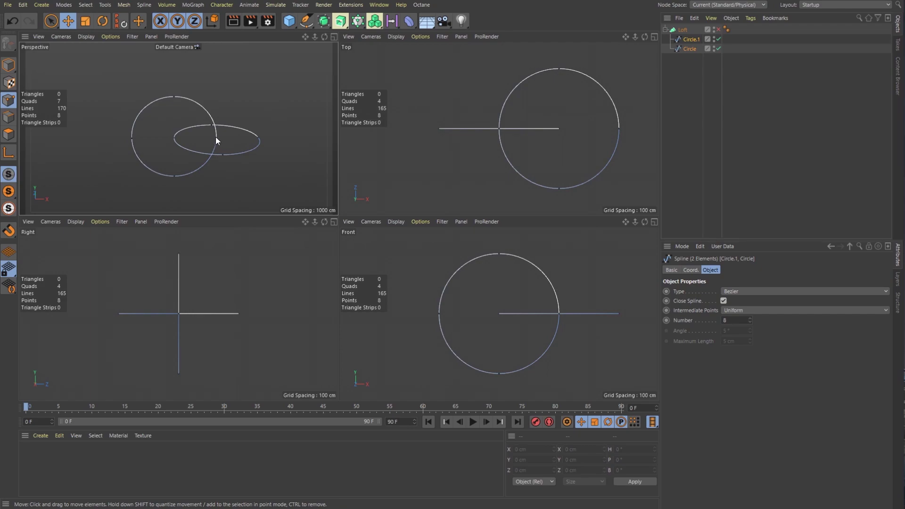
- Enable snapping and move the Circle spline's point at the other circle's centre along X to 400 cm, onto that circle's far edge
key(9)
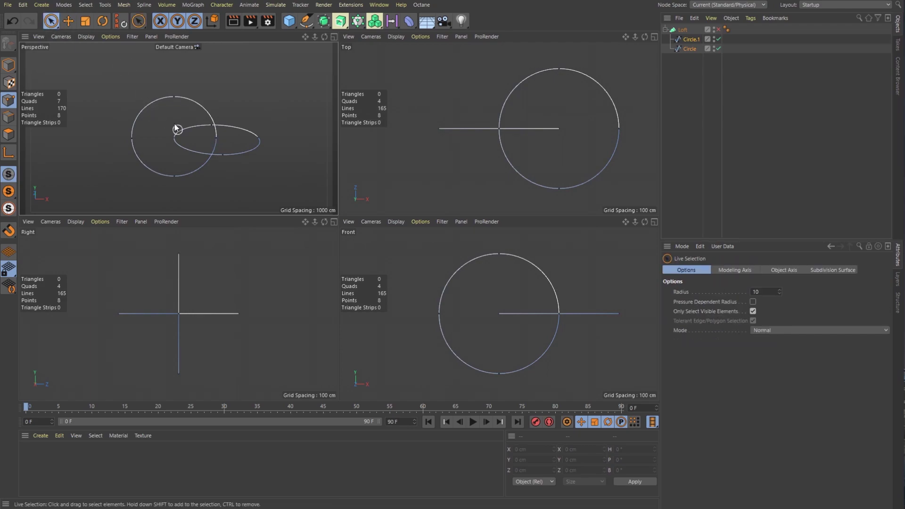
click(216, 138)
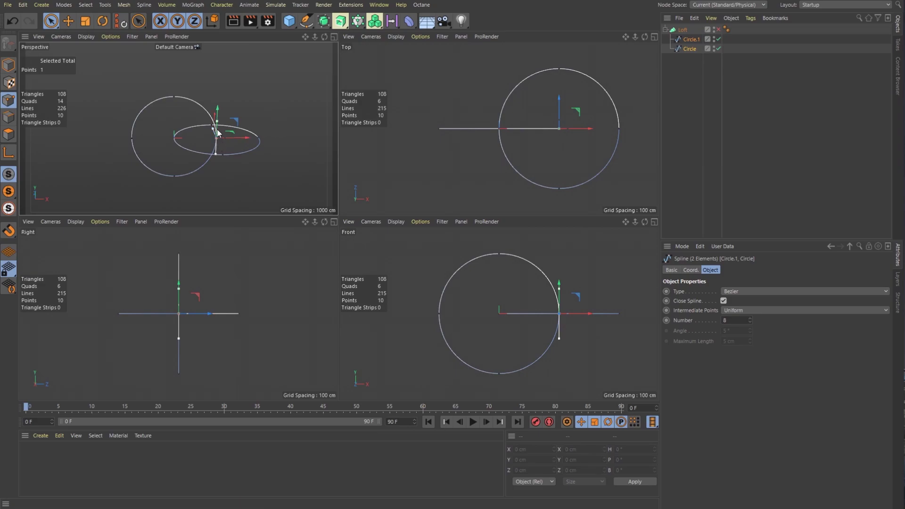
scroll(217, 136, up, 4)
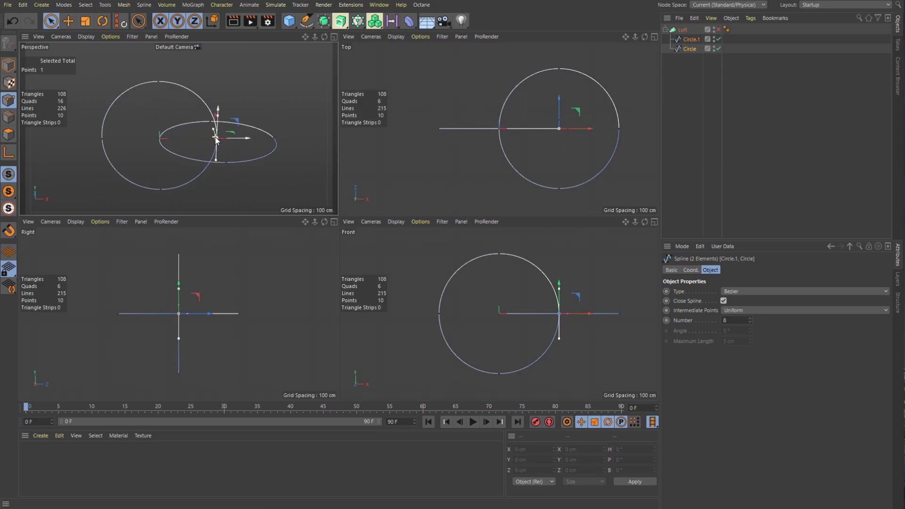
click(9, 231)
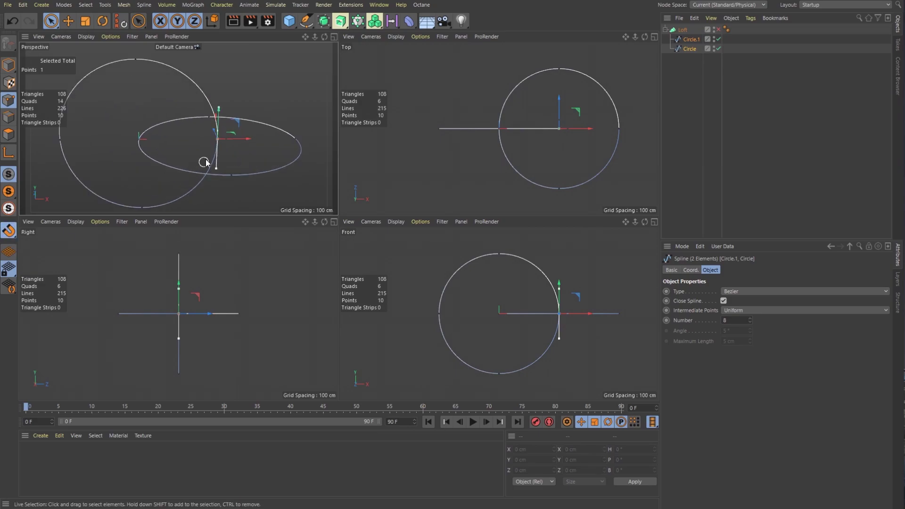
drag(250, 138, 328, 145)
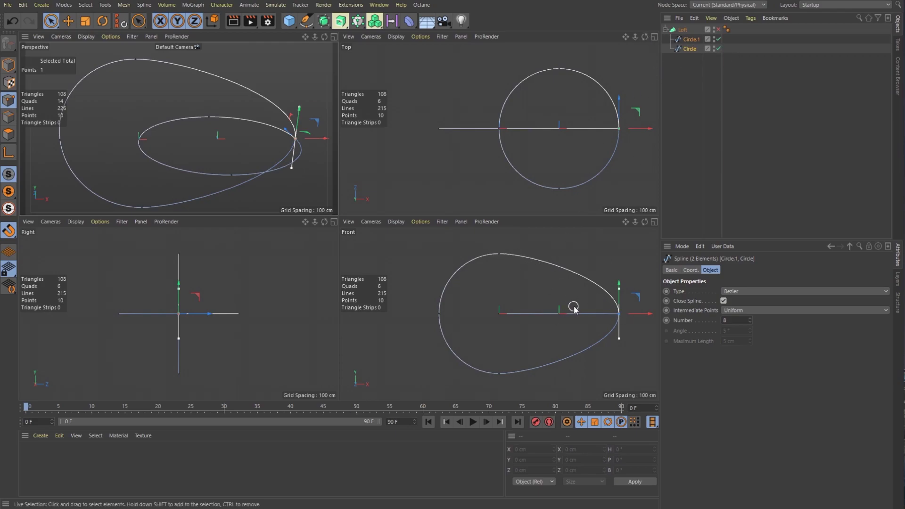
right_click(277, 137)
click(296, 137)
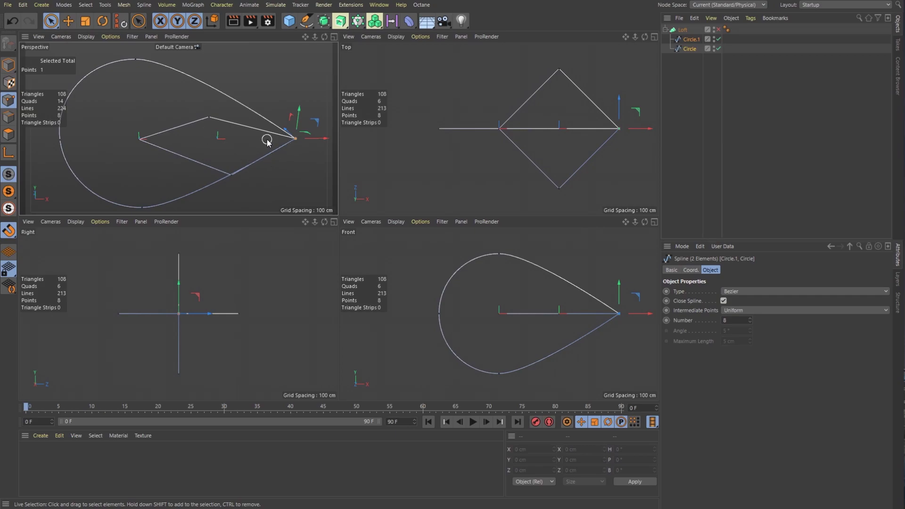
key(ctrl+z)
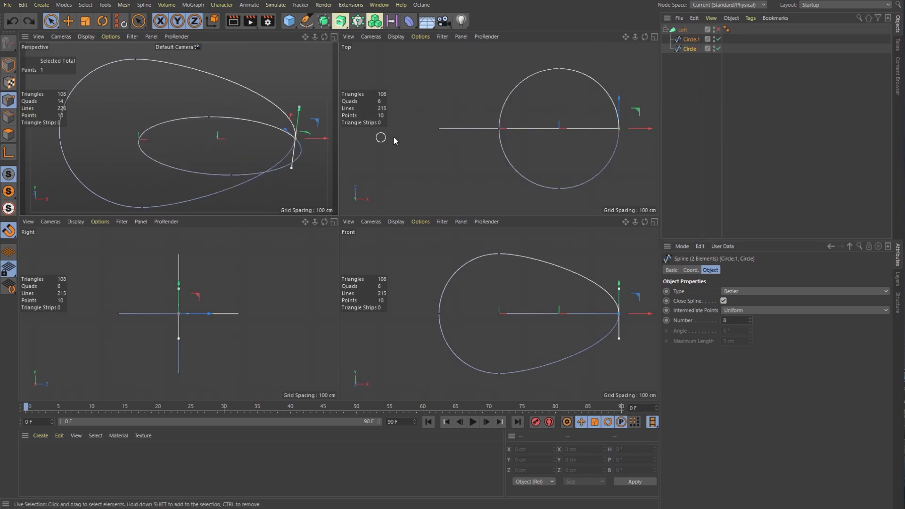
- With only the Circle spline selected, apply Hard Interpolation to its point at X 400 cm
click(695, 39)
click(687, 49)
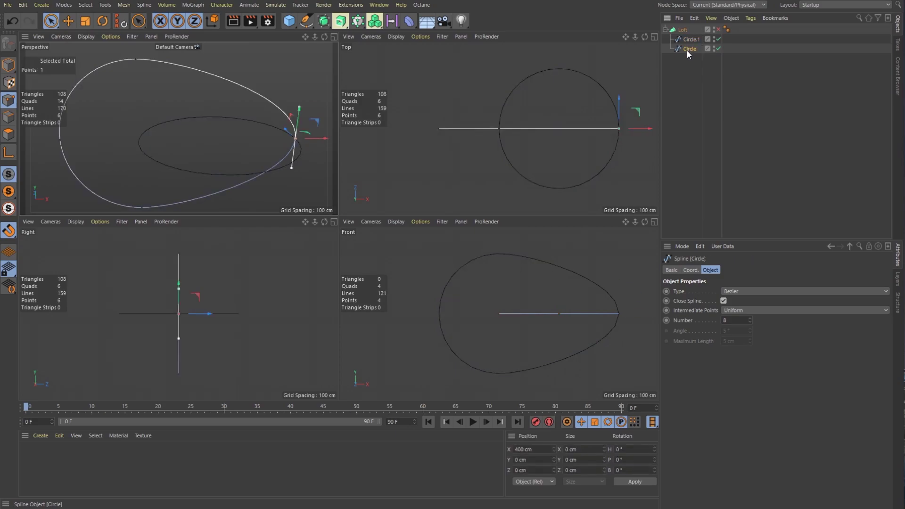
right_click(266, 133)
click(290, 139)
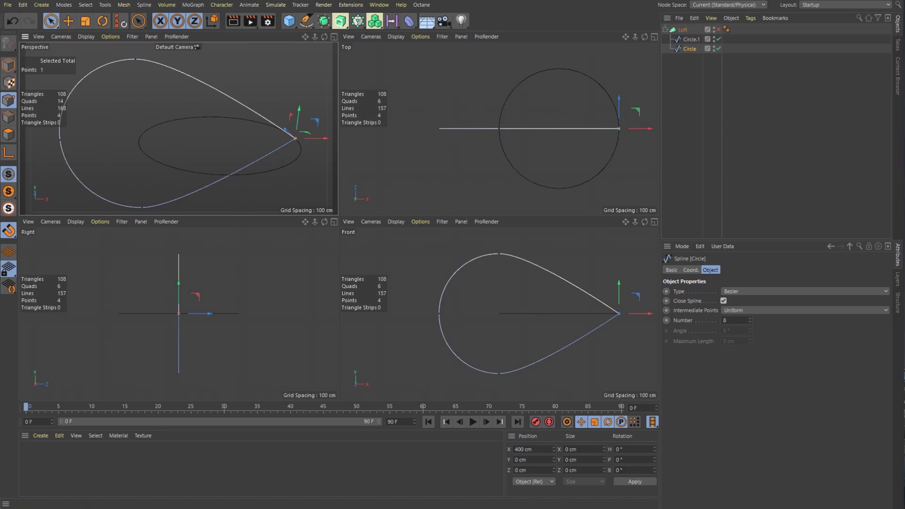
- Move the Circle.1 spline's point nearest the origin along X to -400 cm and give it Hard Interpolation
click(692, 40)
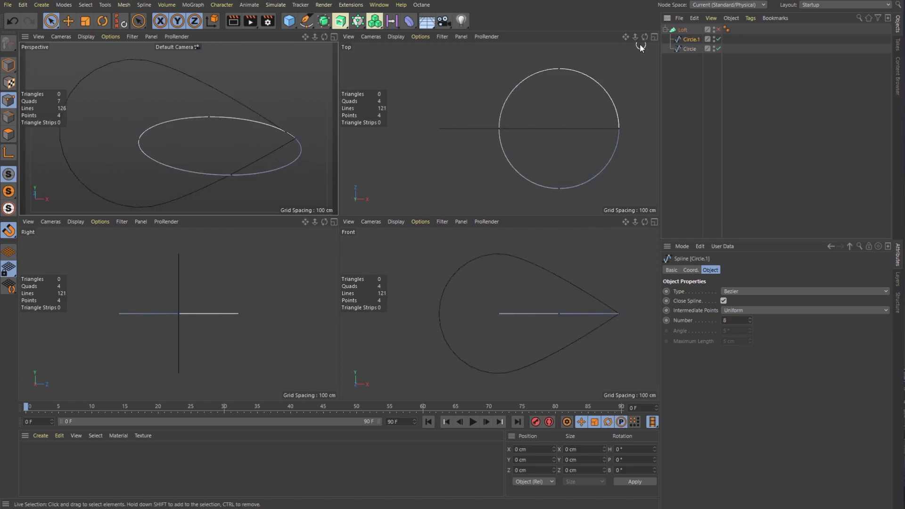
click(140, 140)
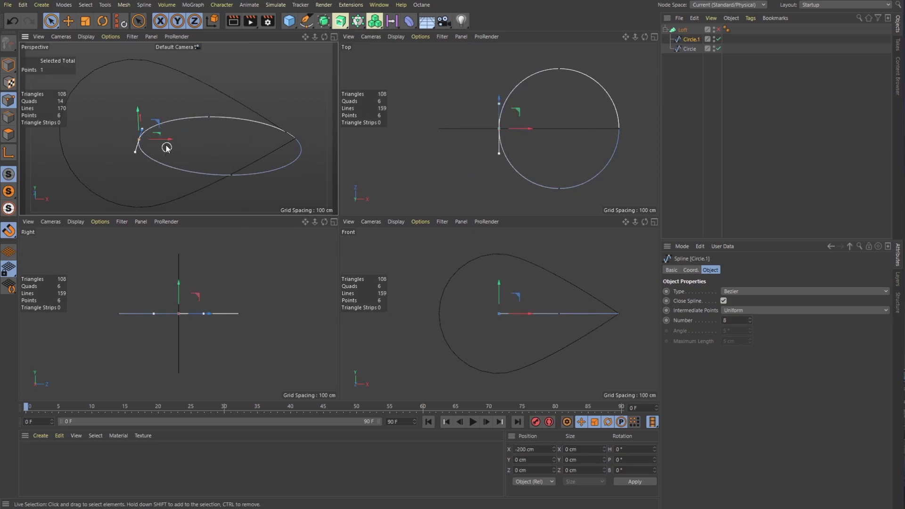
drag(165, 139, 93, 140)
right_click(119, 143)
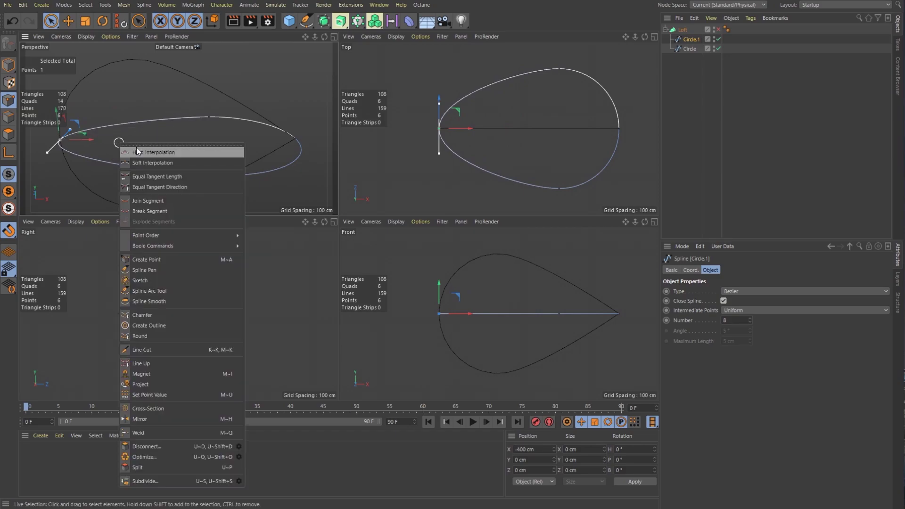
click(151, 152)
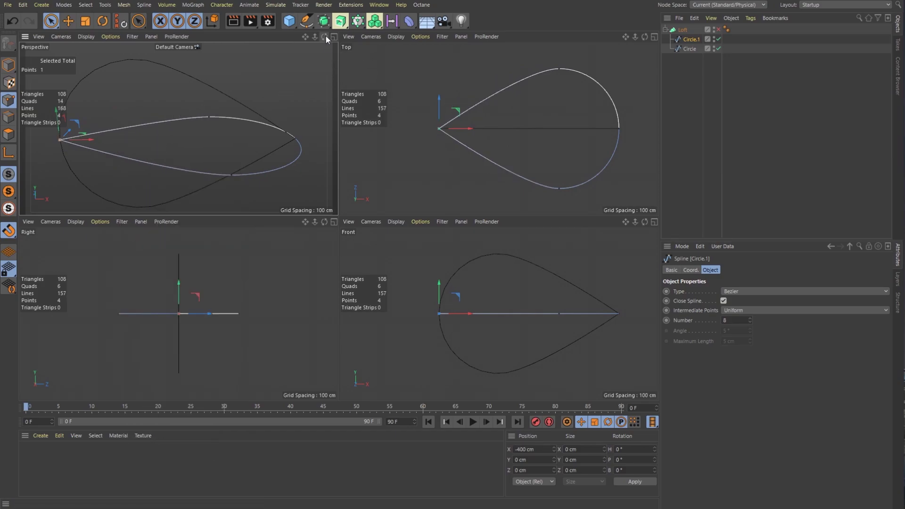
- Re-enable the loft, select it and enlarge the perspective view to inspect the surface between the two teardrop splines
drag(324, 37, 579, 21)
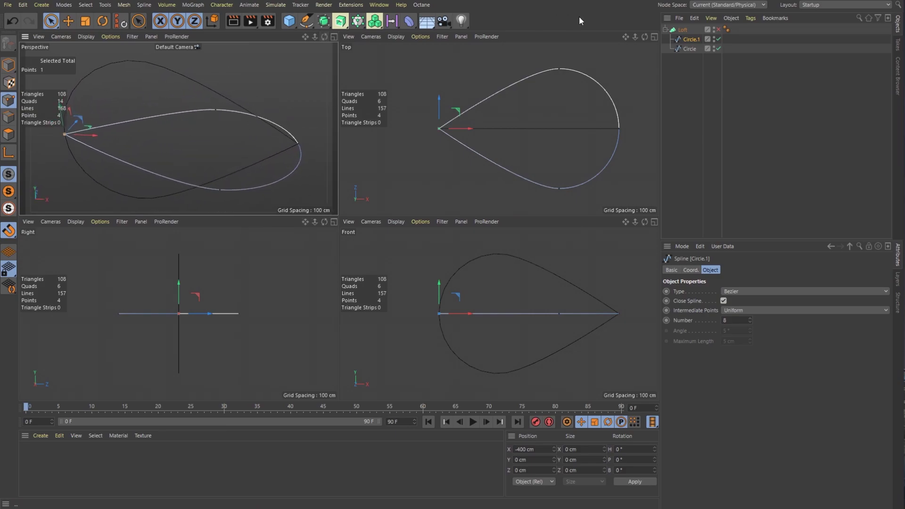
click(718, 29)
drag(324, 38, 307, 32)
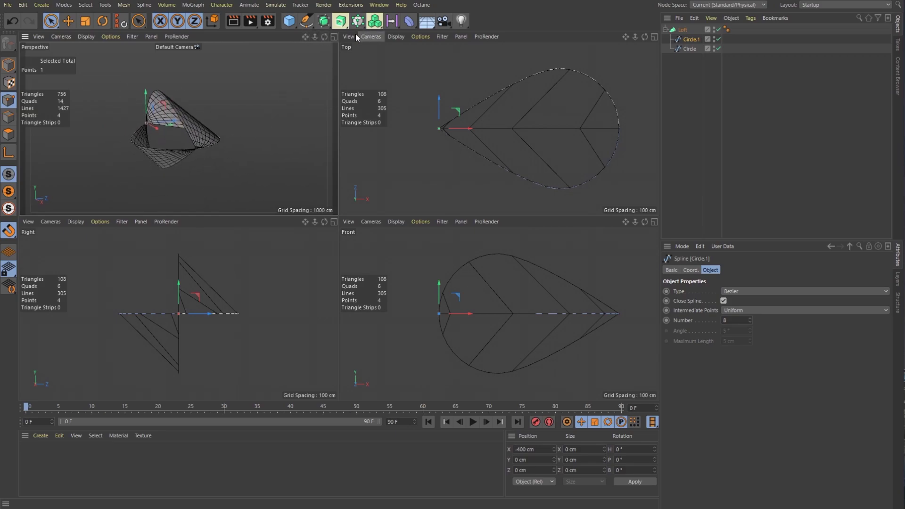
click(682, 32)
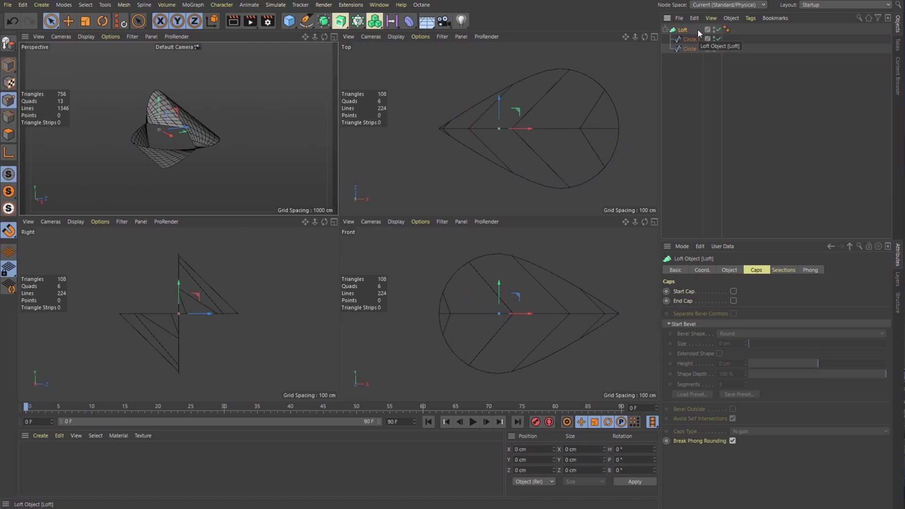
click(334, 37)
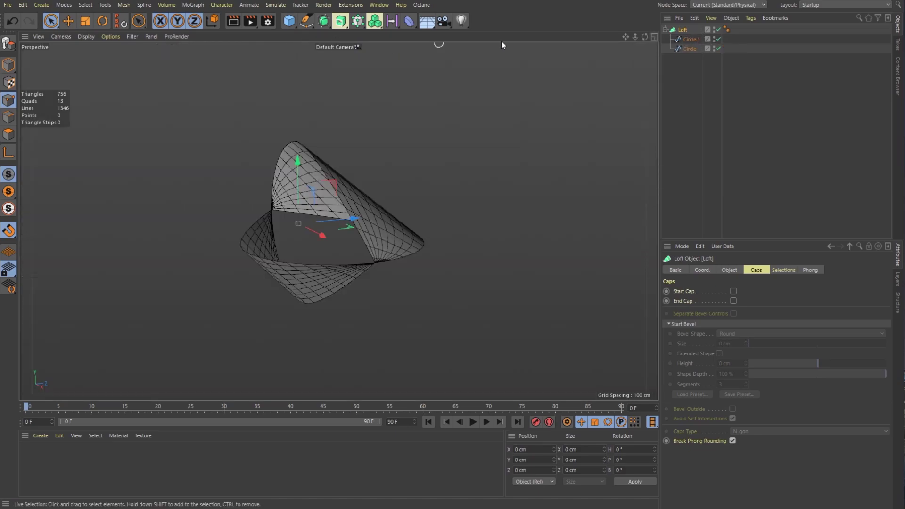
- Duplicate the loft with its splines and rotate the copy's Circle spline 180° in pitch in object mode
ctrl+drag(689, 27, 691, 24)
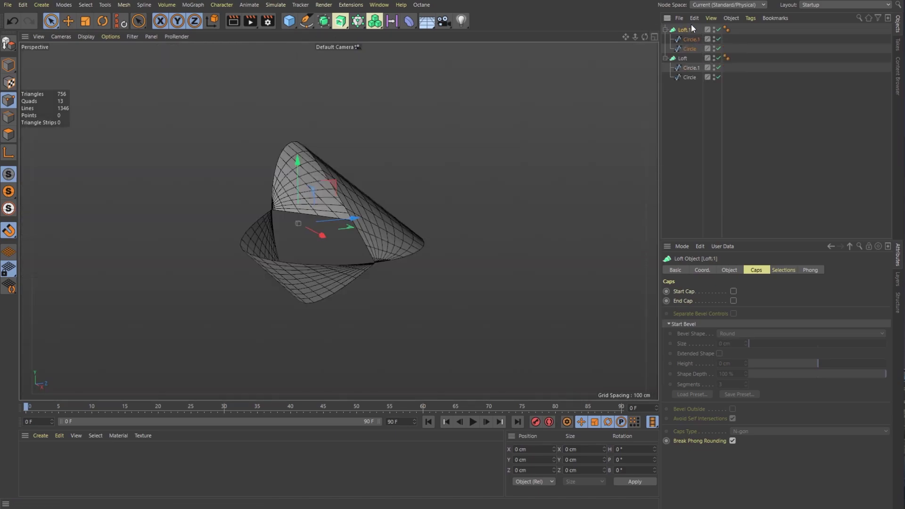
click(689, 39)
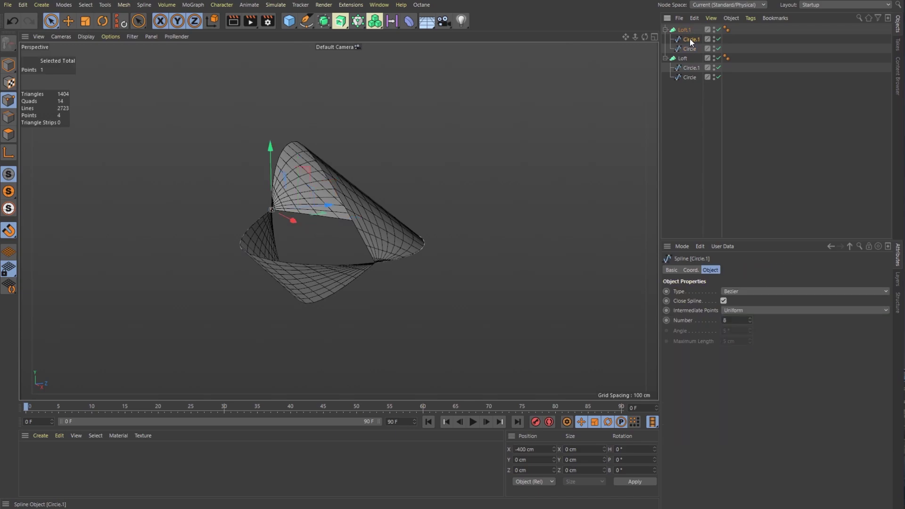
click(687, 48)
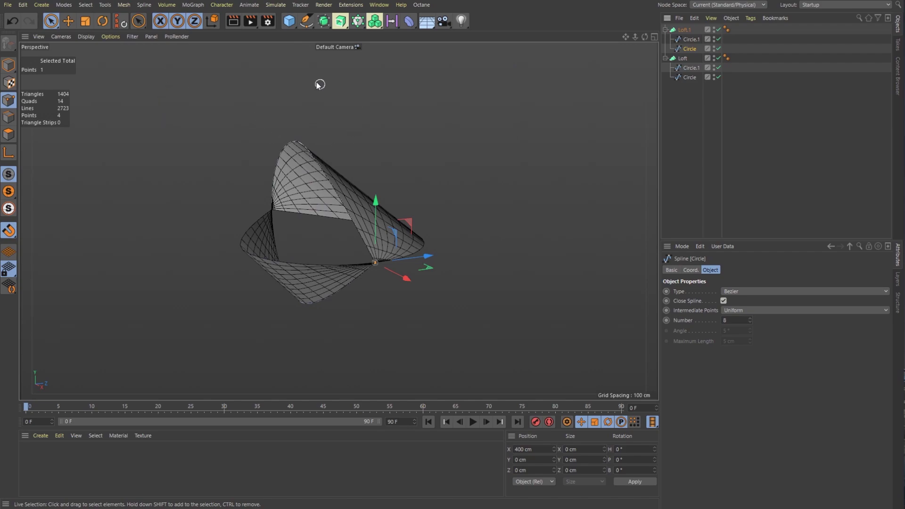
click(9, 65)
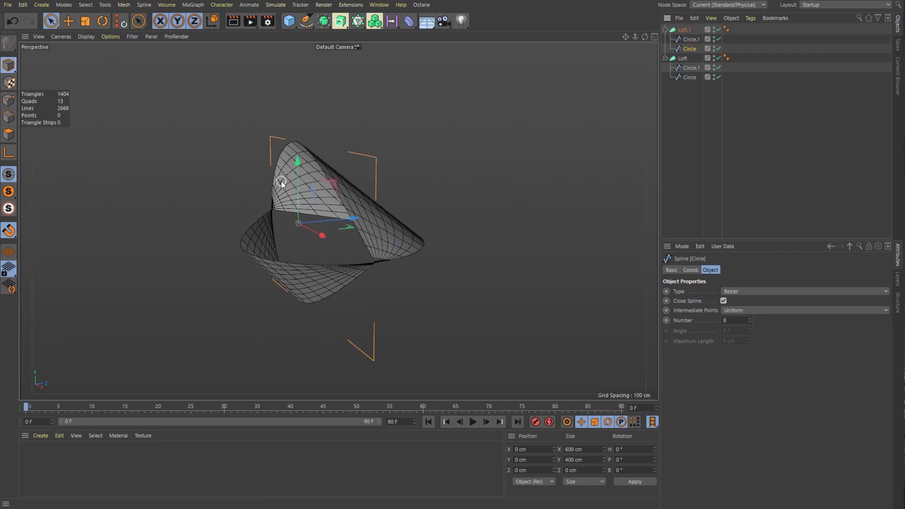
key(r)
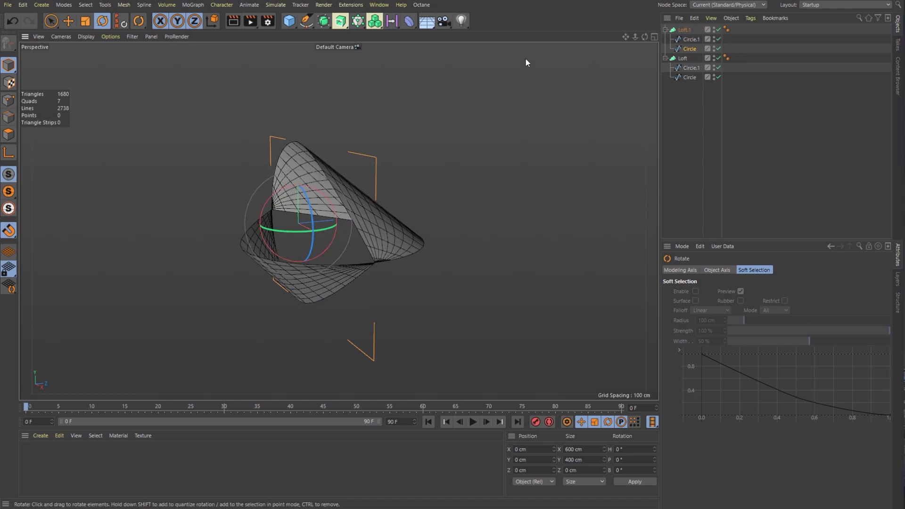
drag(644, 37, 371, 197)
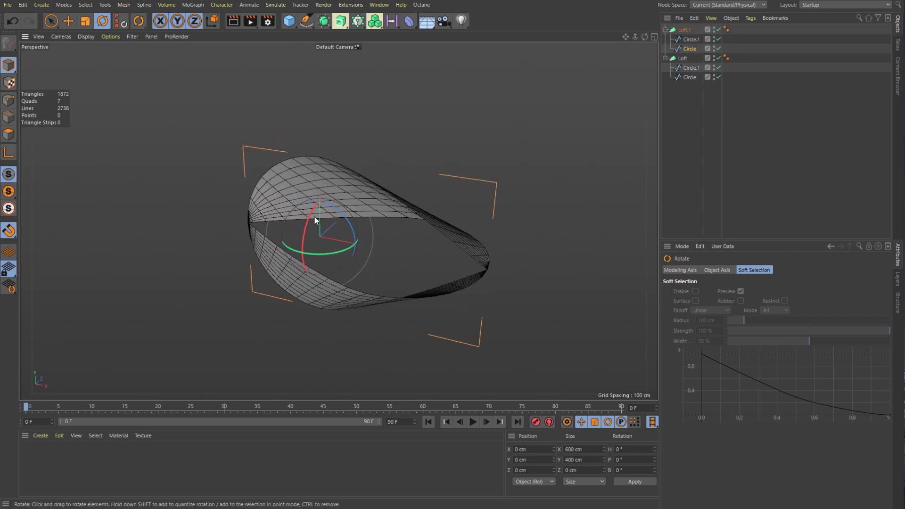
drag(310, 214, 350, 303)
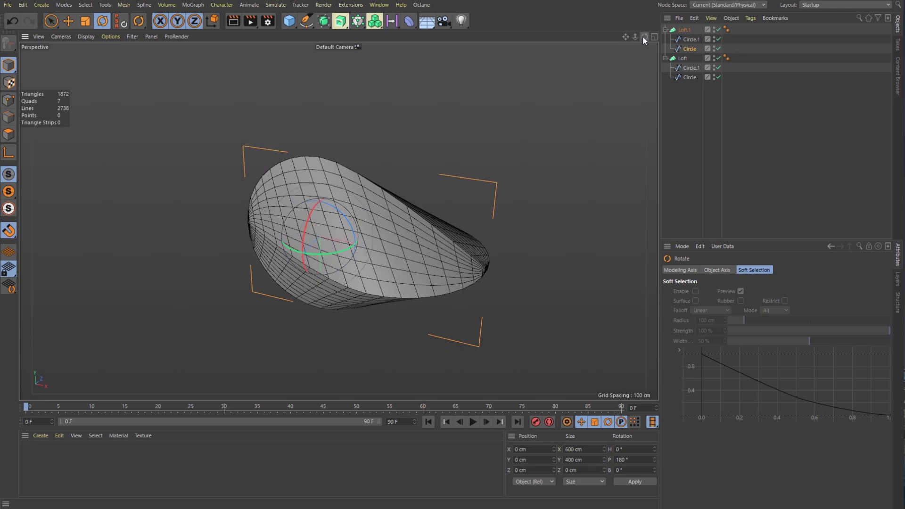
- Inspect the closed shape from several angles and add a Connect object to the scene
mouse_move(642, 36)
mouse_down()
mouse_move(651, 44)
mouse_move(643, 51)
mouse_move(644, 38)
mouse_move(542, 38)
mouse_move(532, 85)
mouse_move(452, 66)
mouse_move(434, 38)
mouse_move(570, 57)
mouse_move(639, 37)
mouse_move(674, 54)
mouse_move(613, 50)
mouse_move(636, 38)
mouse_up()
scroll(446, 217, down, 3)
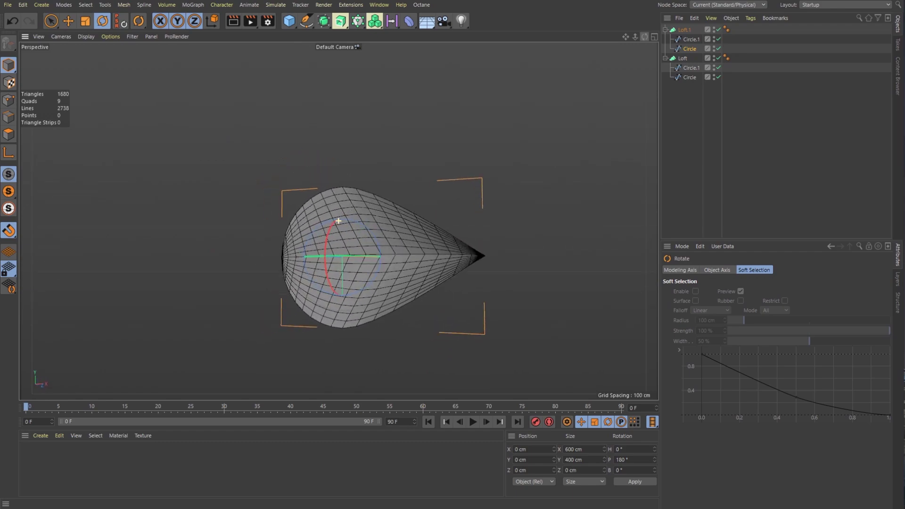
alt+drag(338, 221, 338, 221)
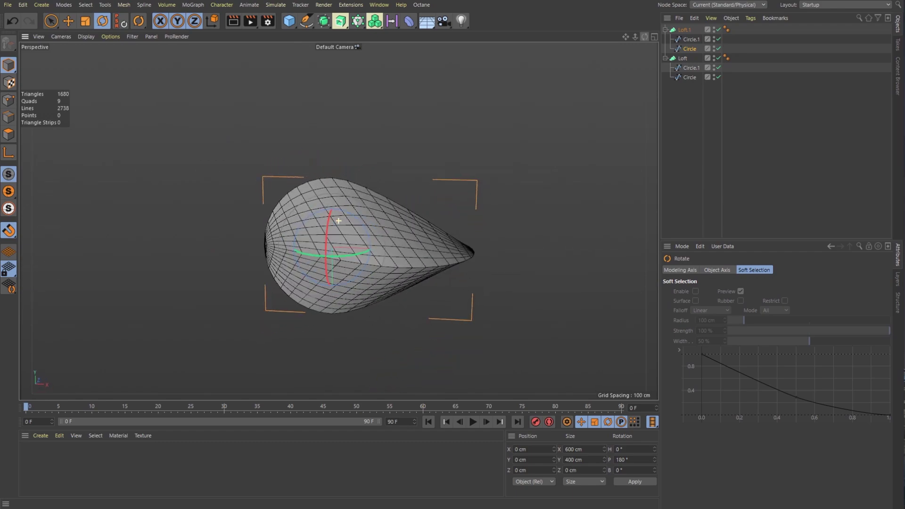
drag(645, 37, 611, 35)
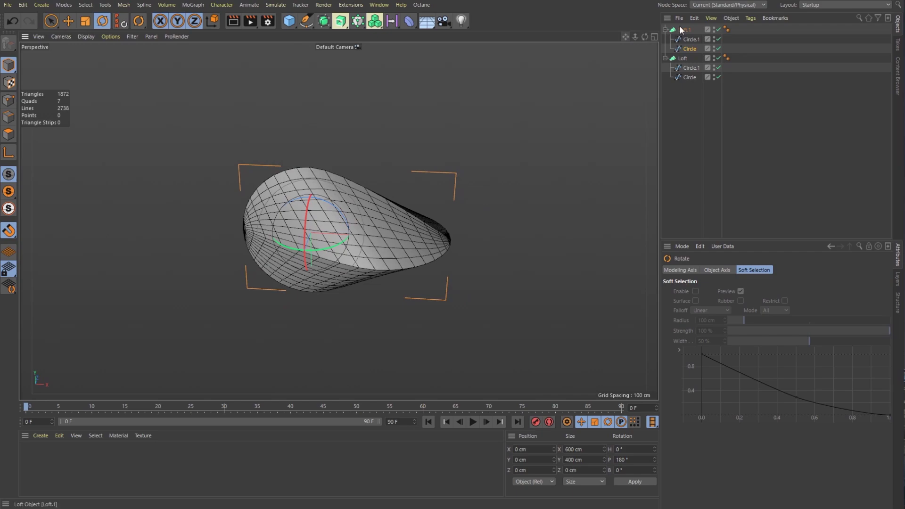
click(686, 30)
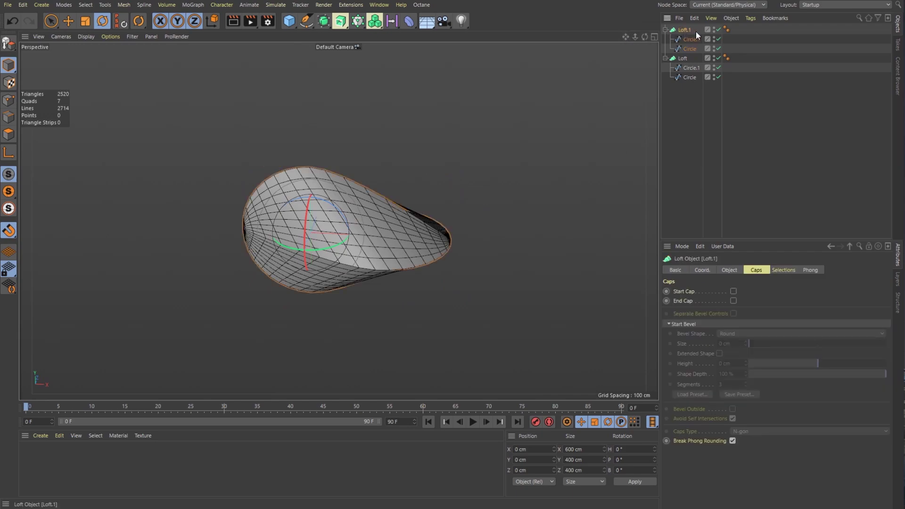
key(shift+c)
text(connect)
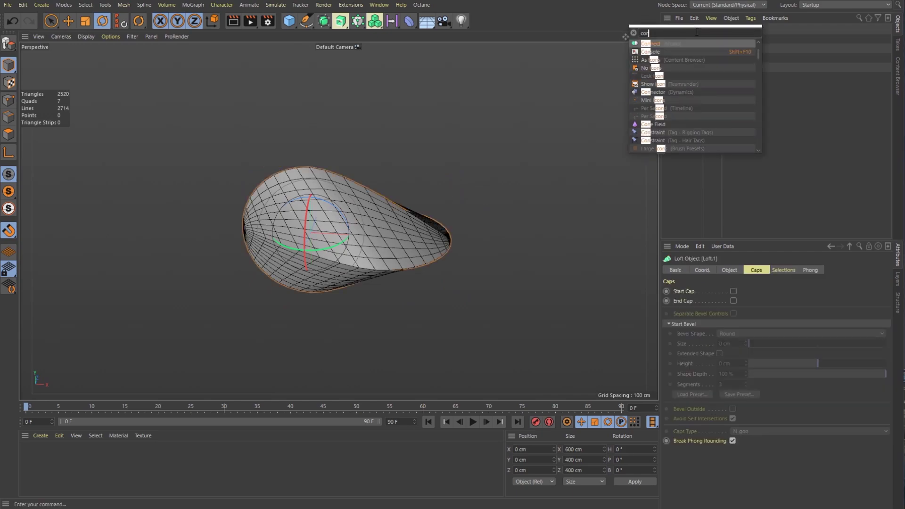
key(Return)
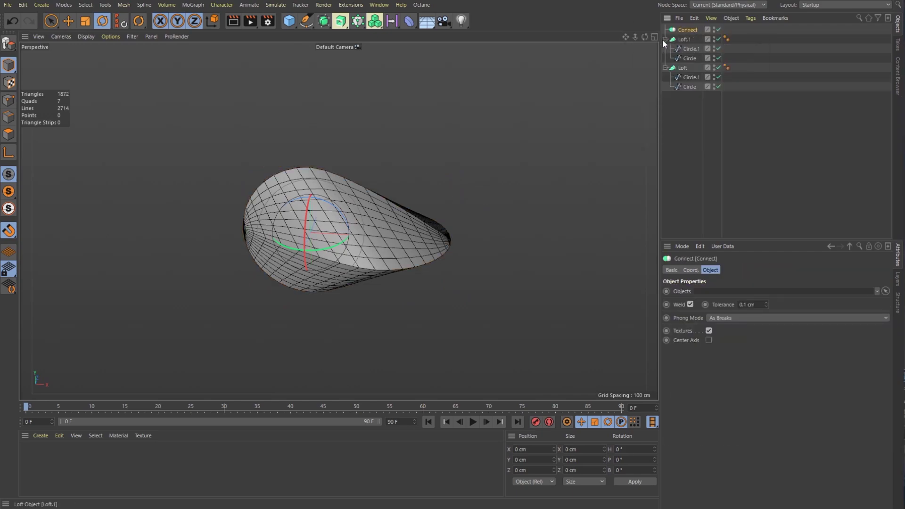
- Collapse both loft hierarchies and parent the two lofts under the Connect object
click(665, 39)
click(664, 49)
click(687, 39)
ctrl+click(682, 49)
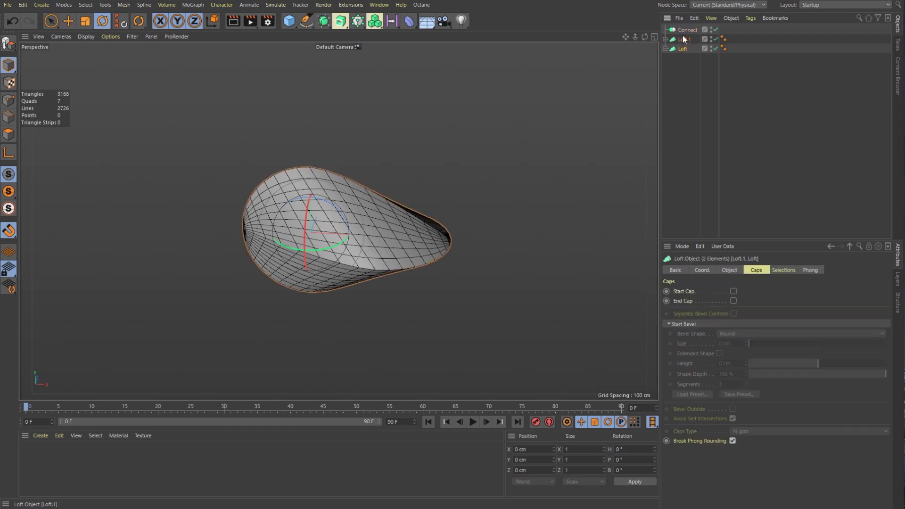
drag(687, 30, 687, 30)
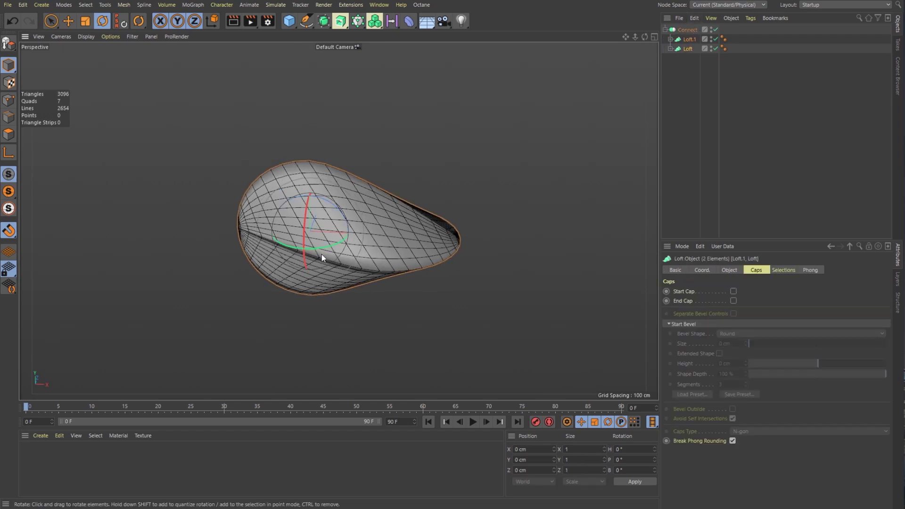
scroll(322, 253, up, 2)
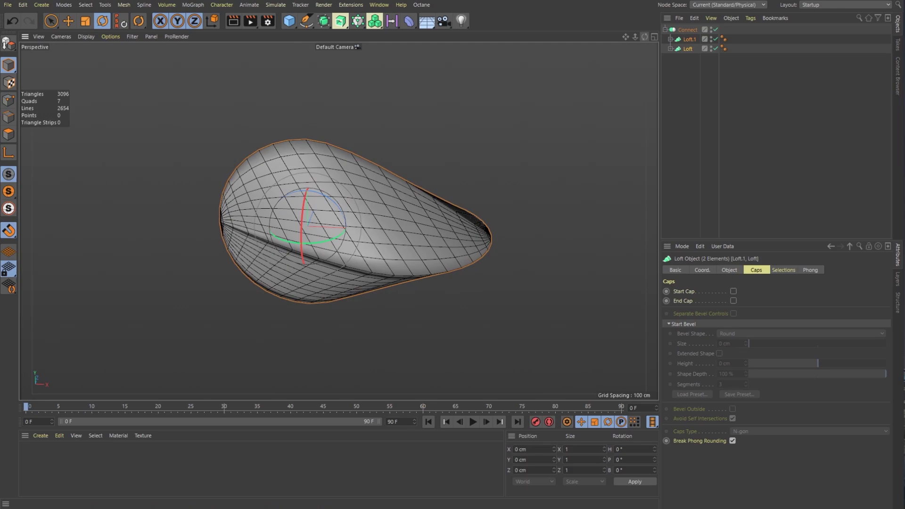
- Set the Connect object's Phong Mode to Manual
drag(644, 36, 617, 26)
click(686, 30)
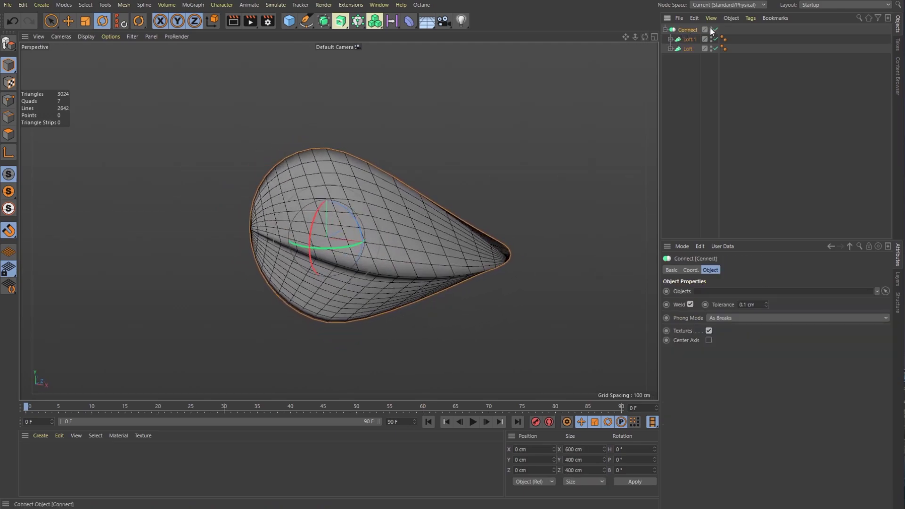
click(727, 321)
click(728, 328)
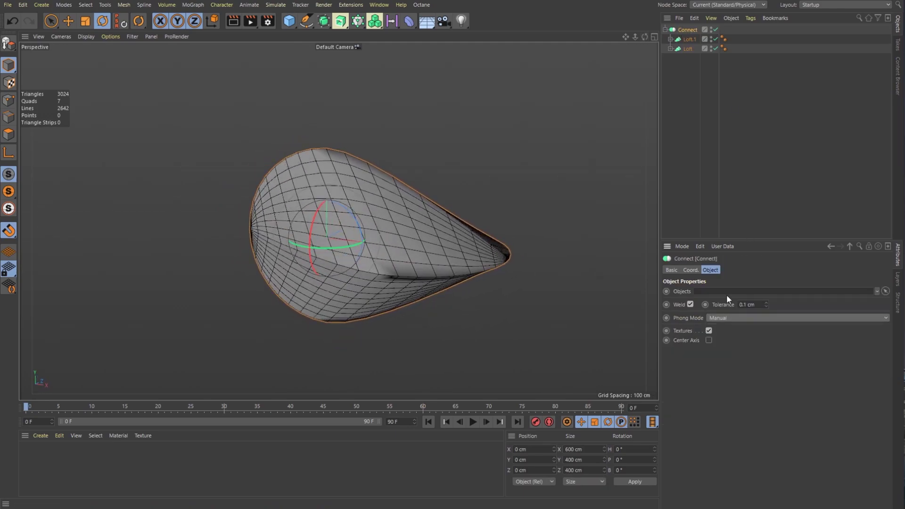
- Add a Phong tag to the Connect object
right_click(688, 33)
mouse_move(692, 36)
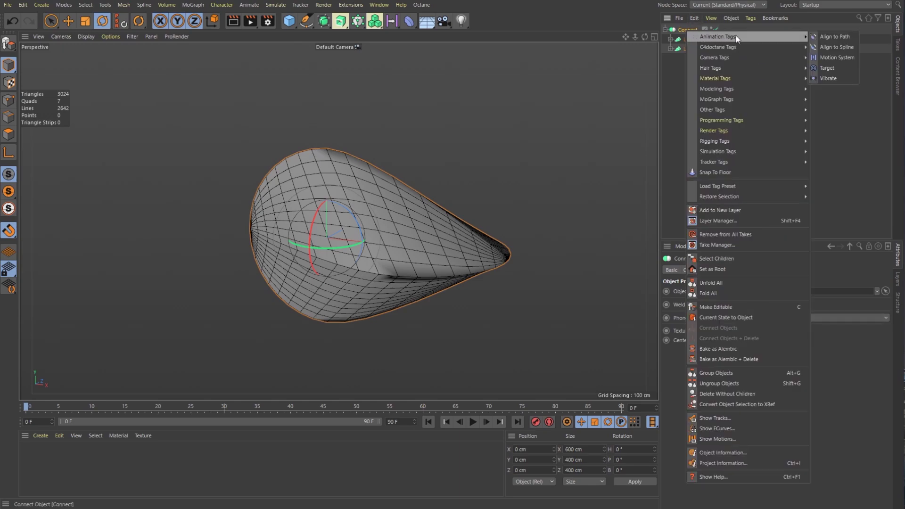
mouse_move(741, 68)
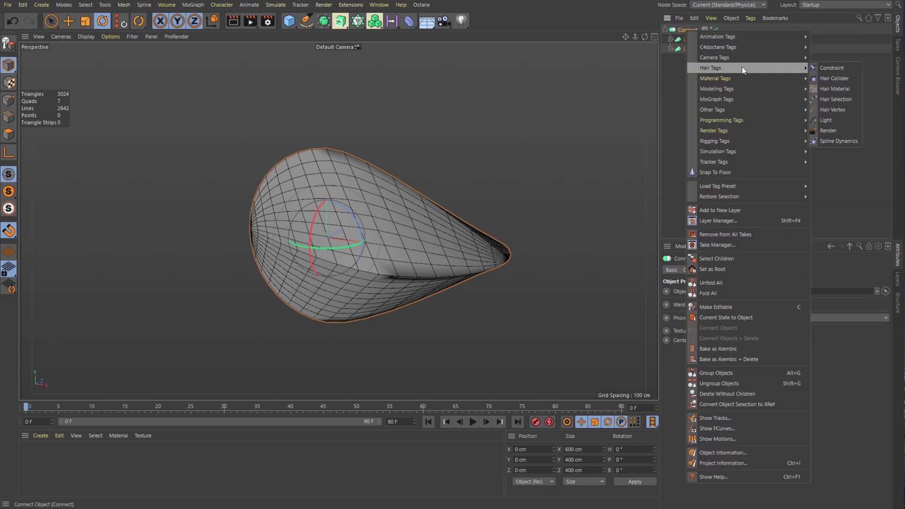
mouse_move(749, 91)
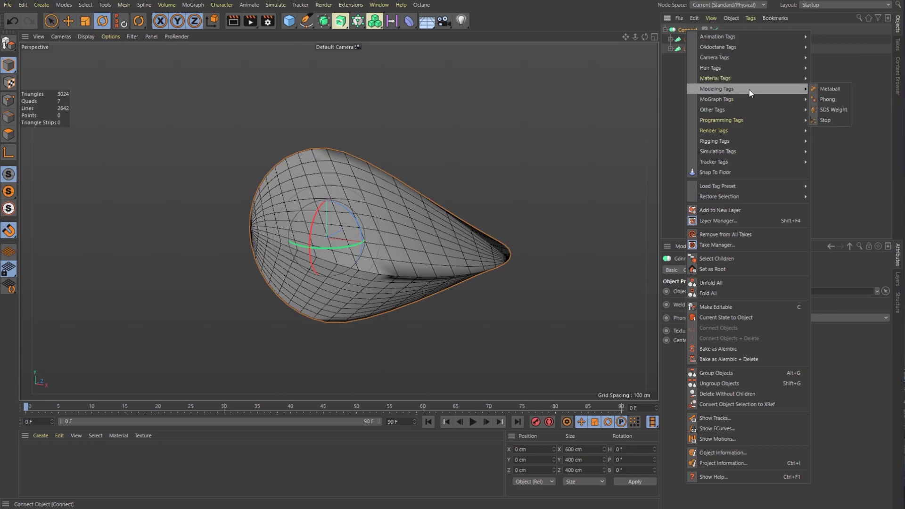
click(824, 99)
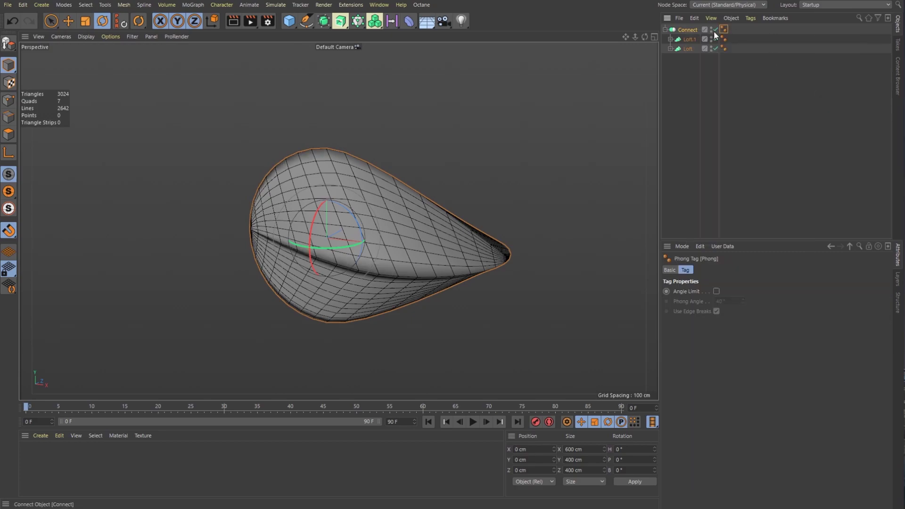
- Enable the angle limit on the Connect object's Phong tag and set the phong angle to 15°
click(716, 292)
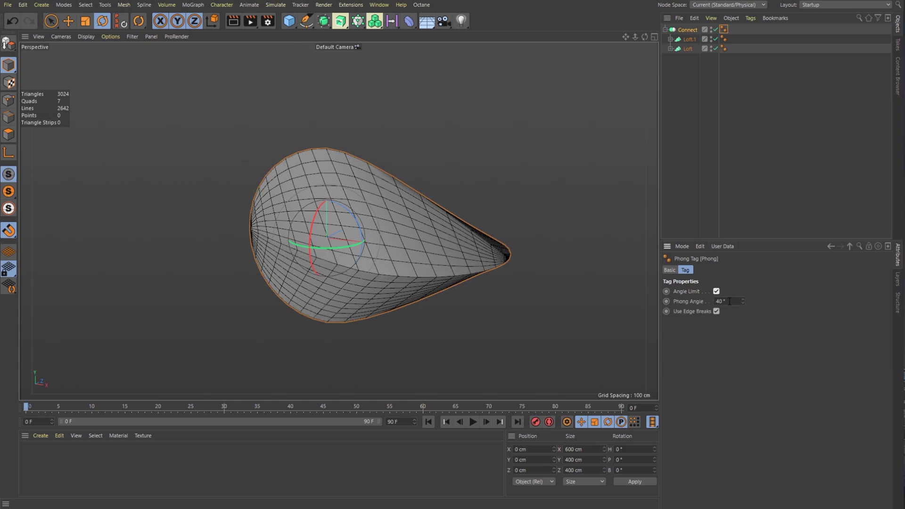
text(15)
key(Return)
mouse_move(644, 37)
mouse_down()
mouse_move(577, 38)
mouse_move(688, 47)
mouse_move(644, 36)
mouse_up()
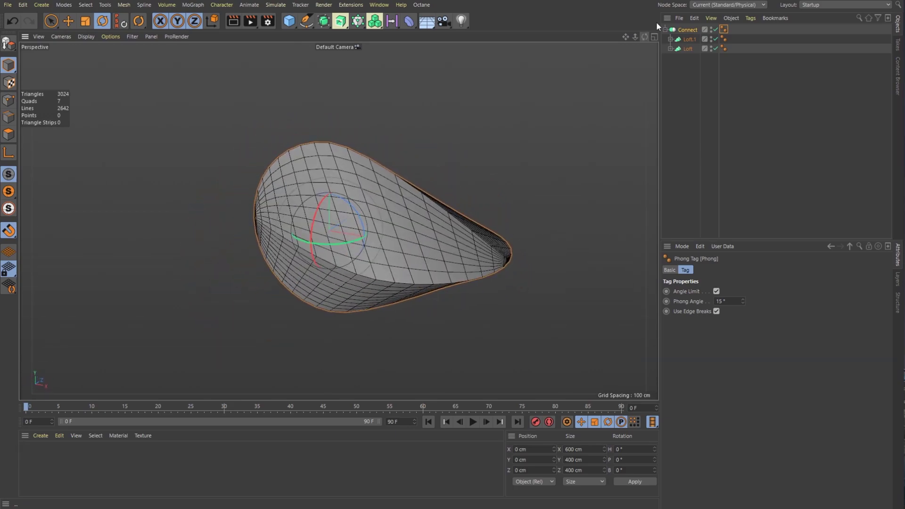
- Create a polygon copy of the Connect object with Current State to Object
click(683, 29)
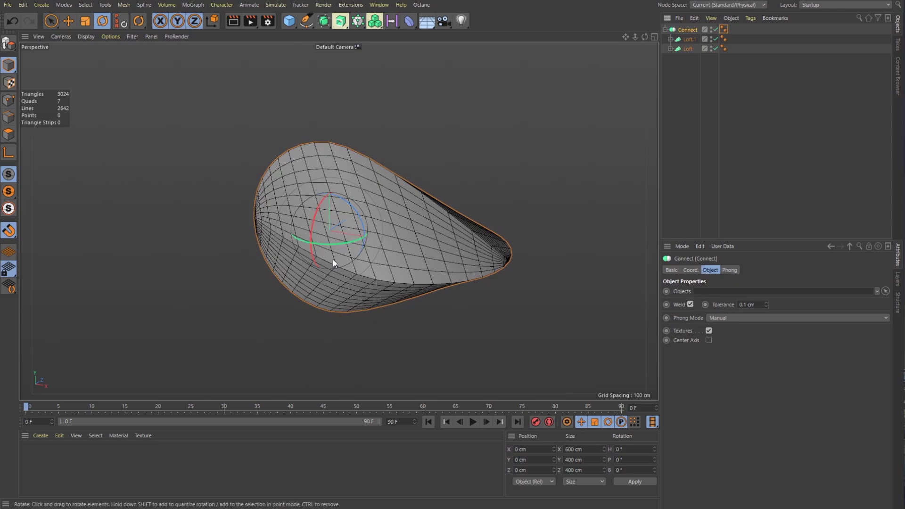
right_click(683, 29)
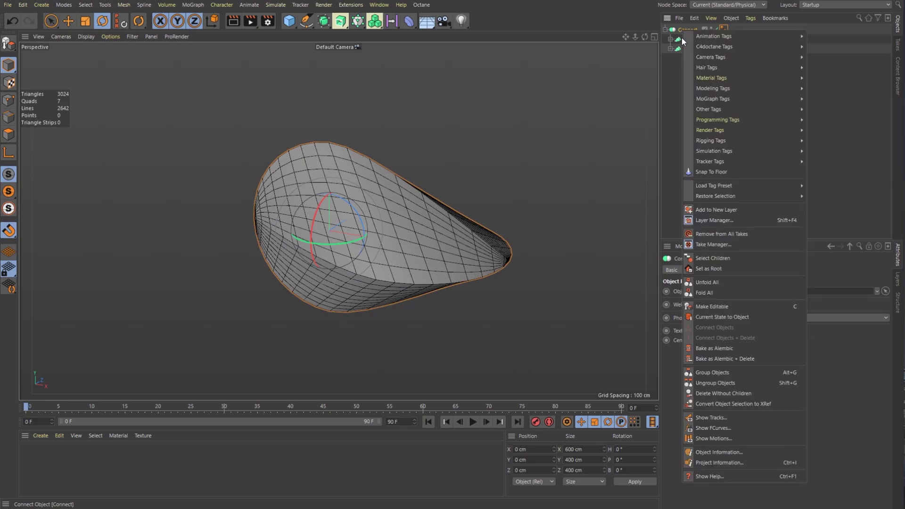
click(728, 320)
right_click(688, 30)
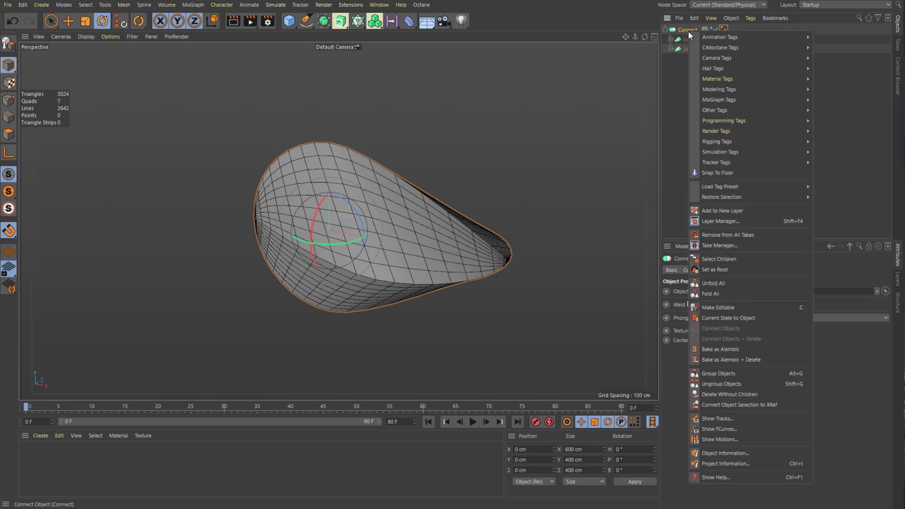
click(726, 307)
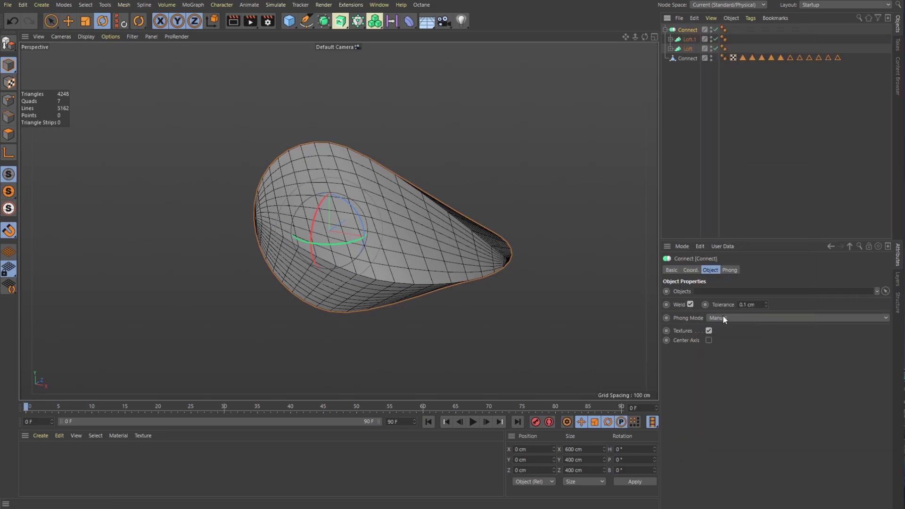
- Hide the original Connect generator and collapse its hierarchy, keeping the polygon copy shown
click(678, 59)
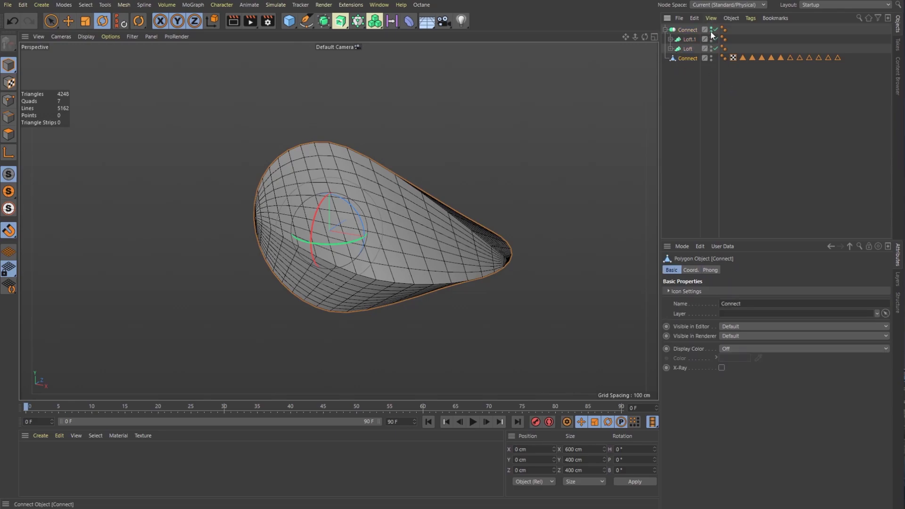
click(710, 31)
click(665, 29)
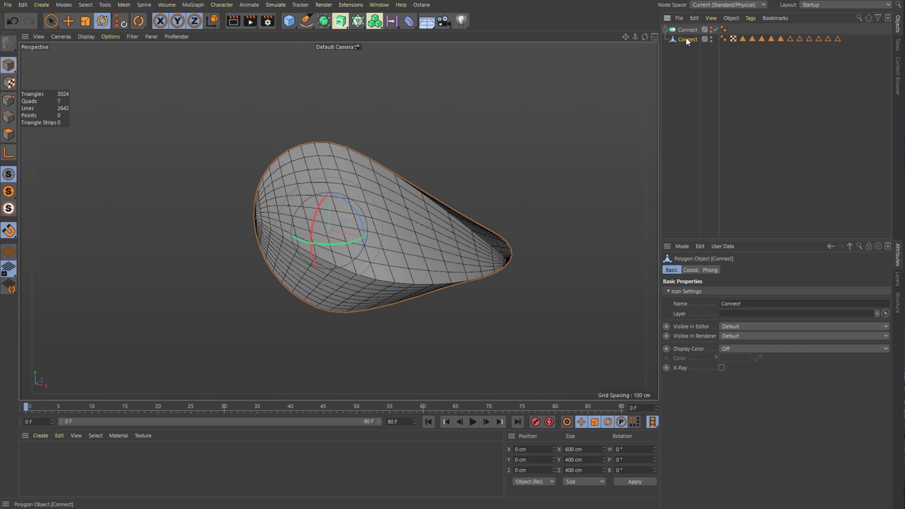
- Select all polygons of the polygon Connect object in polygon mode and align their normals
click(9, 134)
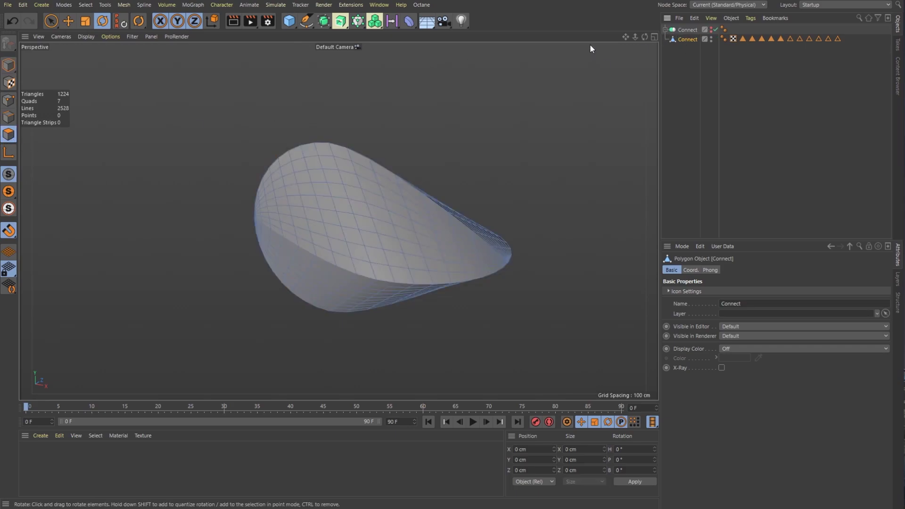
drag(644, 36, 597, 47)
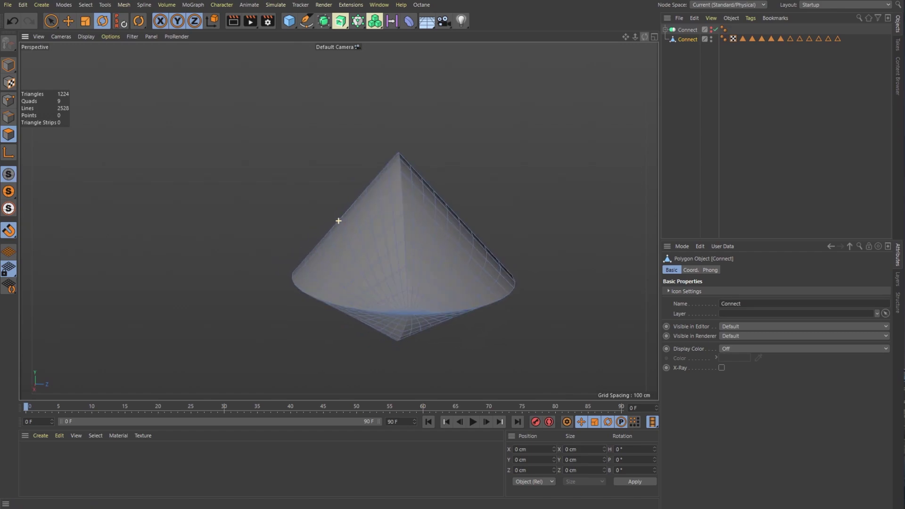
alt+drag(339, 220, 271, 221)
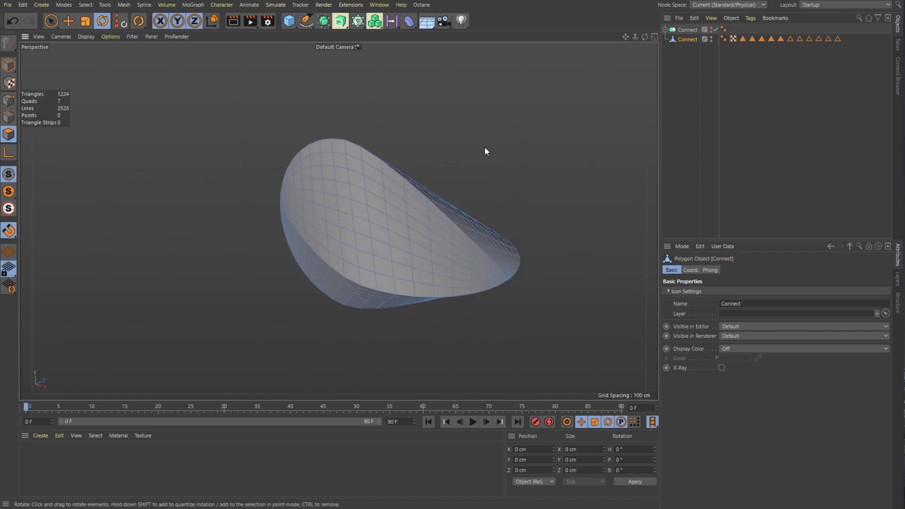
key(ctrl+a)
drag(644, 37, 538, 40)
drag(339, 220, 338, 221)
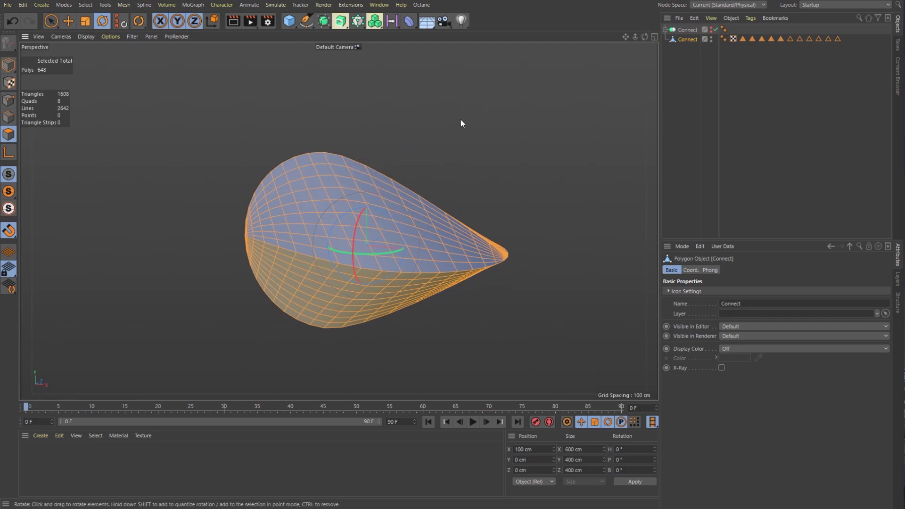
click(453, 165)
key(ctrl+a)
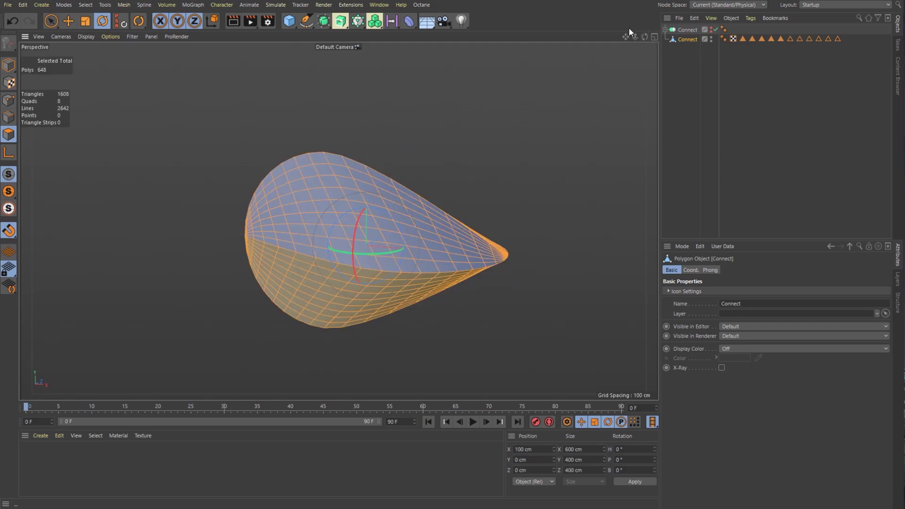
drag(645, 36, 343, 222)
key(u)
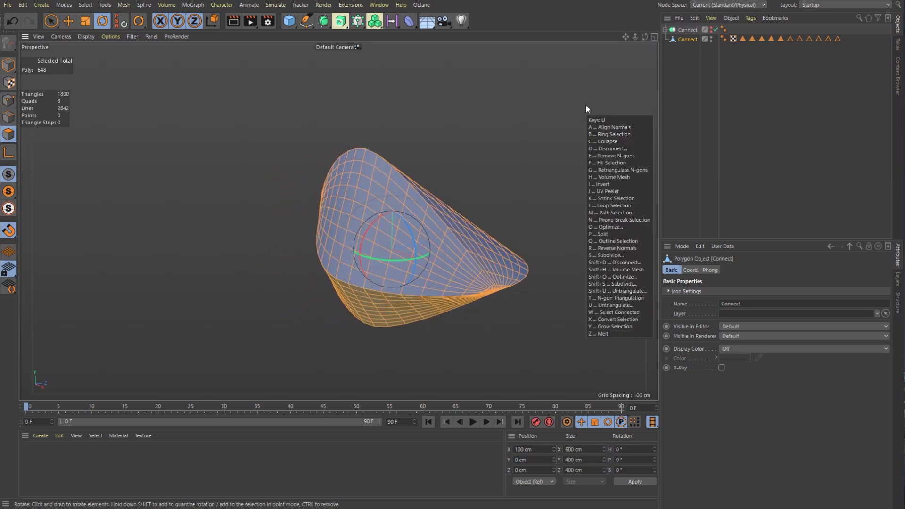
key(a)
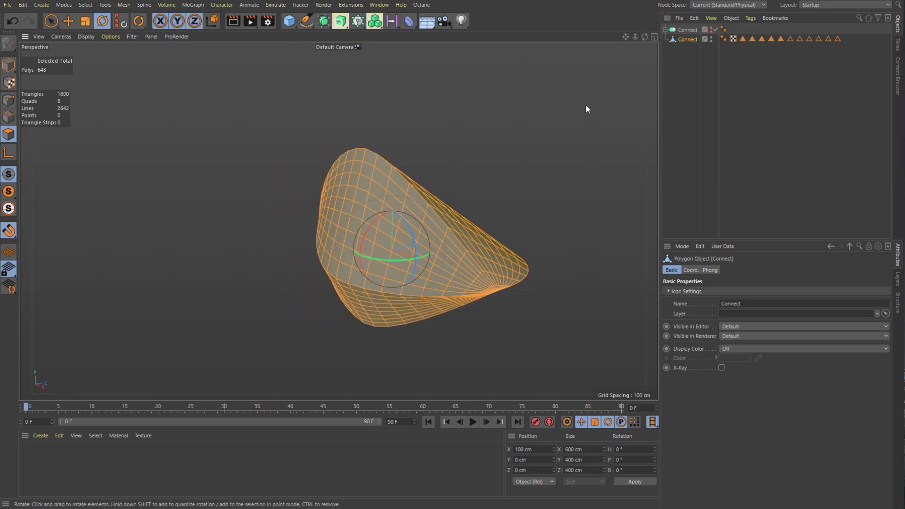
right_click(500, 215)
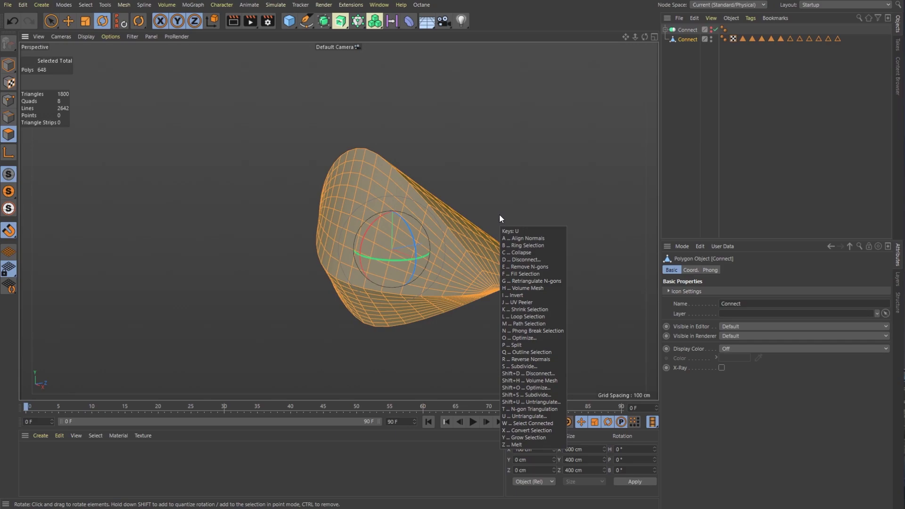
key(Escape)
key(u)
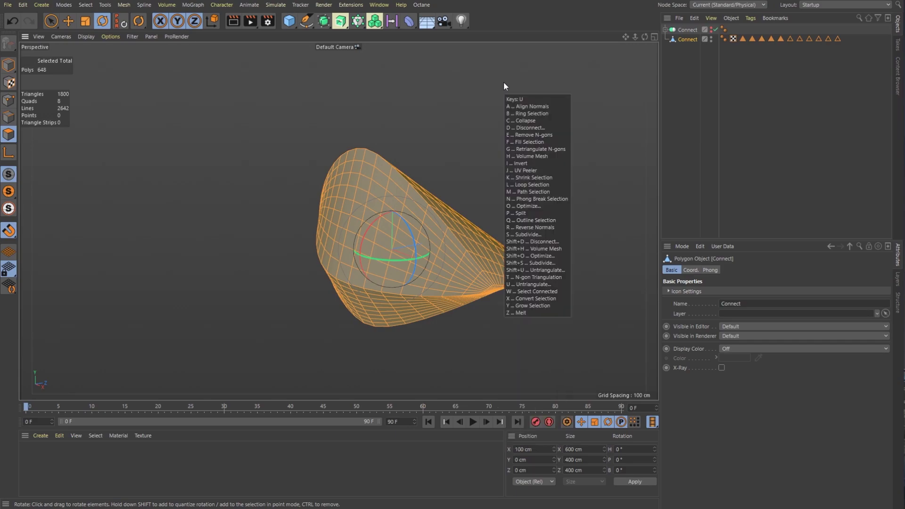
key(Escape)
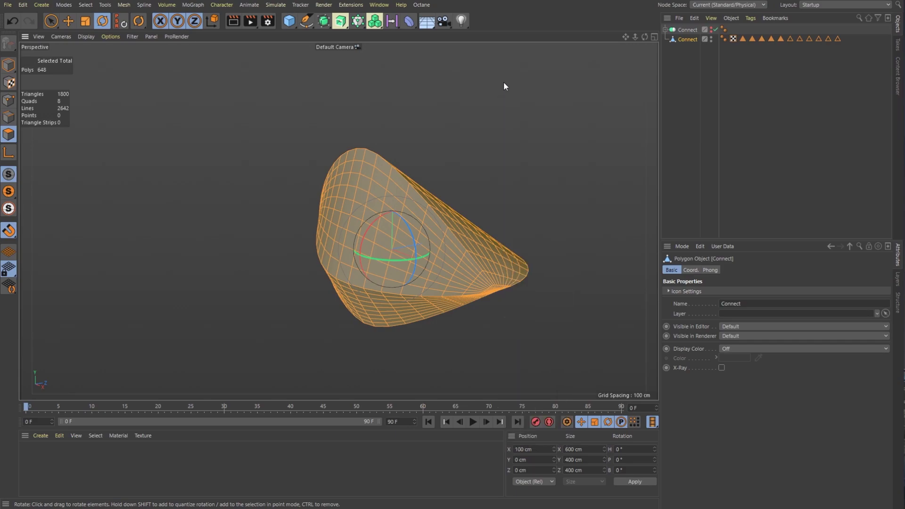
- Delete all polygon and edge selection tags from the polygon Connect object
mouse_move(643, 37)
mouse_down()
mouse_move(693, 38)
mouse_move(660, 39)
mouse_up()
click(743, 39)
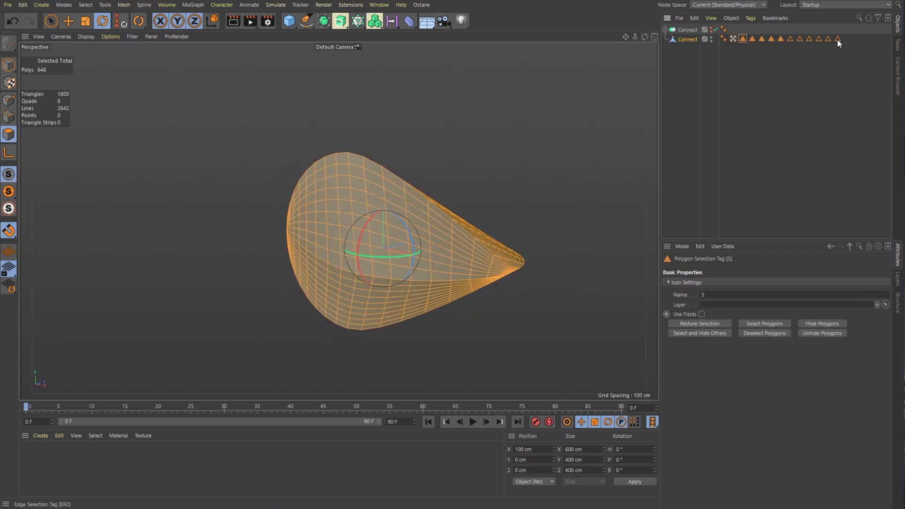
shift+click(838, 39)
key(Delete)
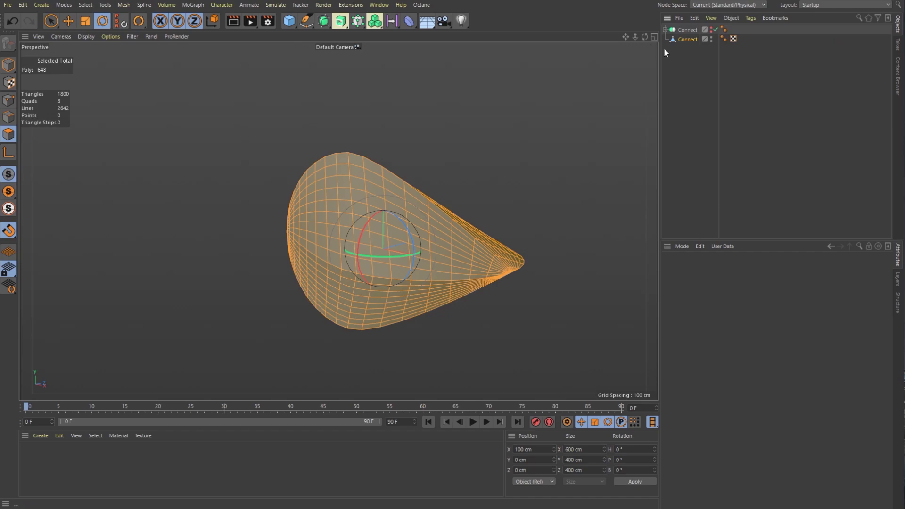
- Add a Floor object to the scene and give it a Collider Body tag
mouse_move(645, 37)
mouse_down()
mouse_move(669, 47)
mouse_move(612, 19)
mouse_move(625, 34)
mouse_up()
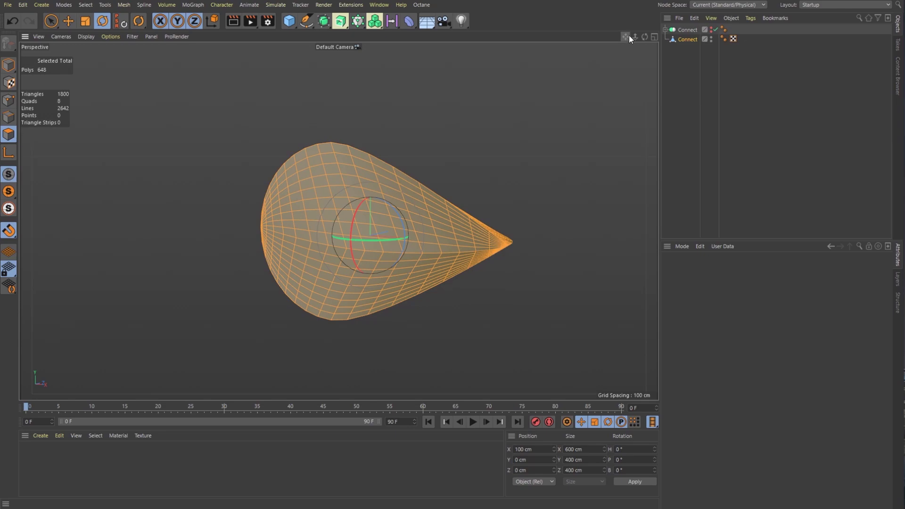
click(426, 21)
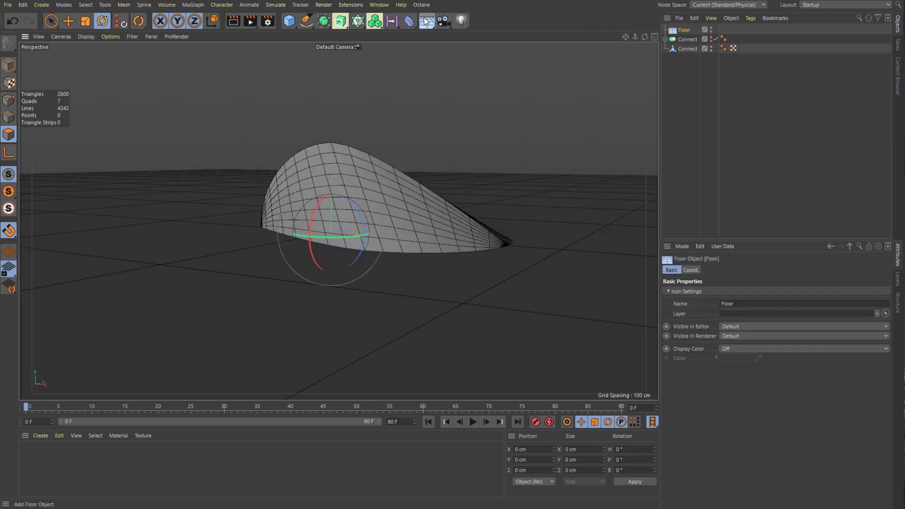
right_click(679, 33)
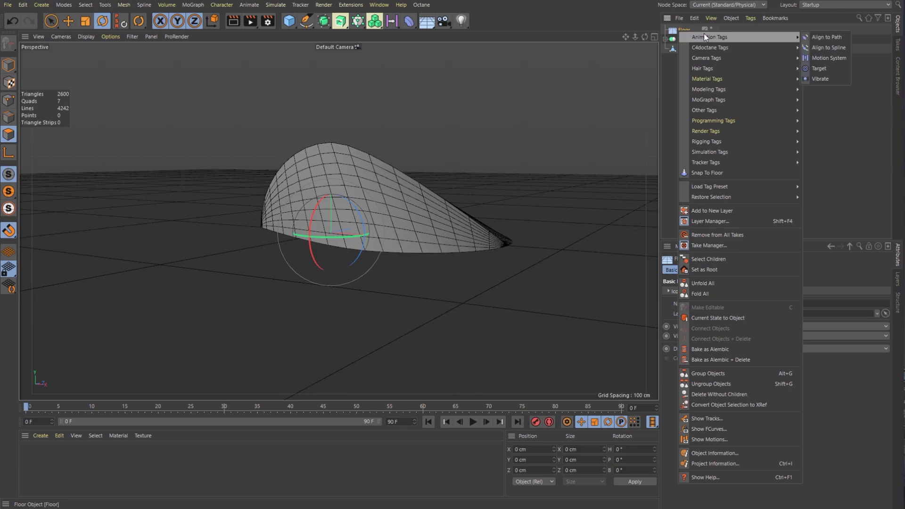
mouse_move(730, 74)
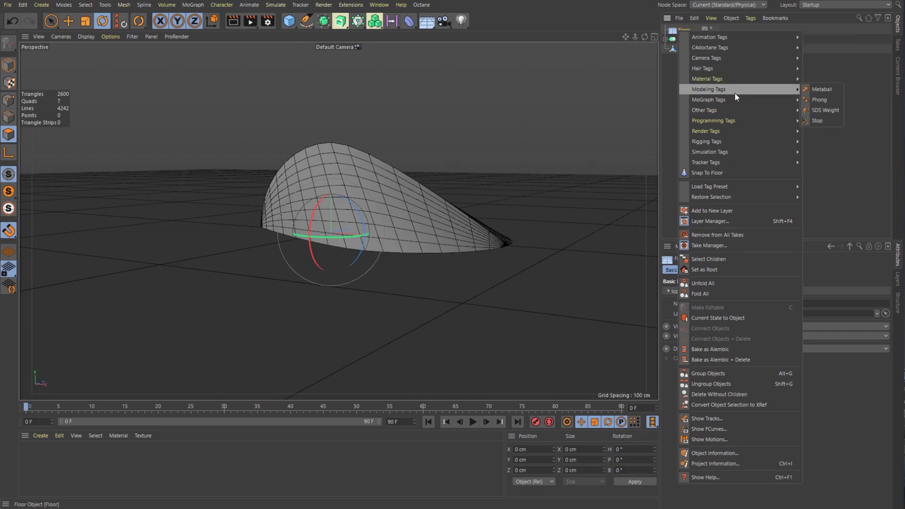
mouse_move(739, 152)
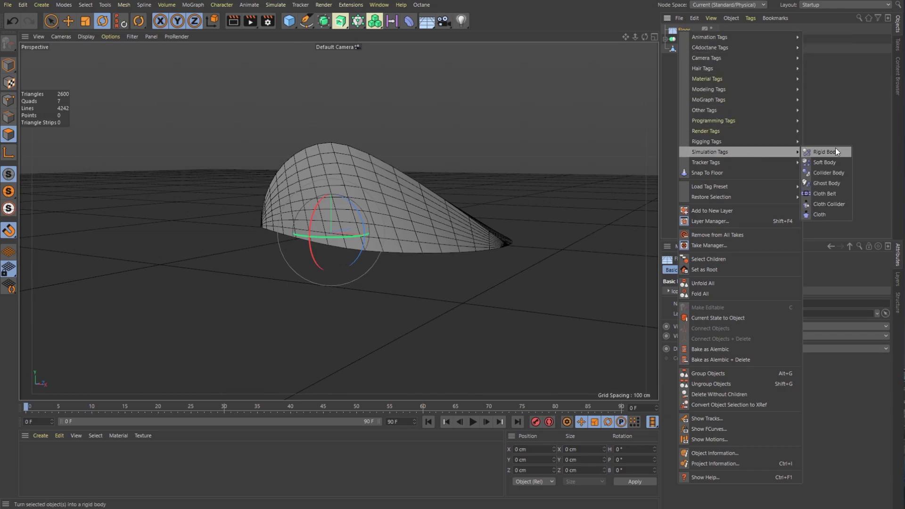
click(833, 170)
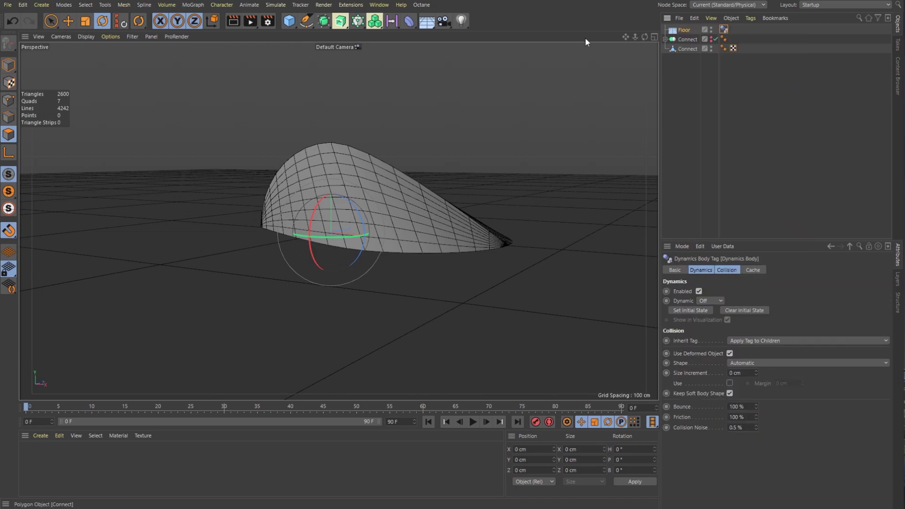
- Raise the polygon Connect object above the floor to about 235 cm in Y and give it a Rigid Body tag
click(686, 49)
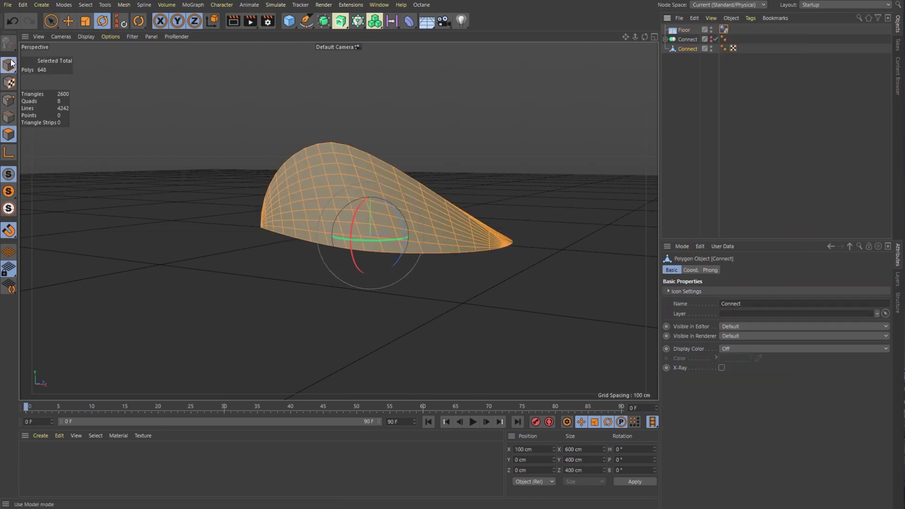
drag(333, 189, 338, 81)
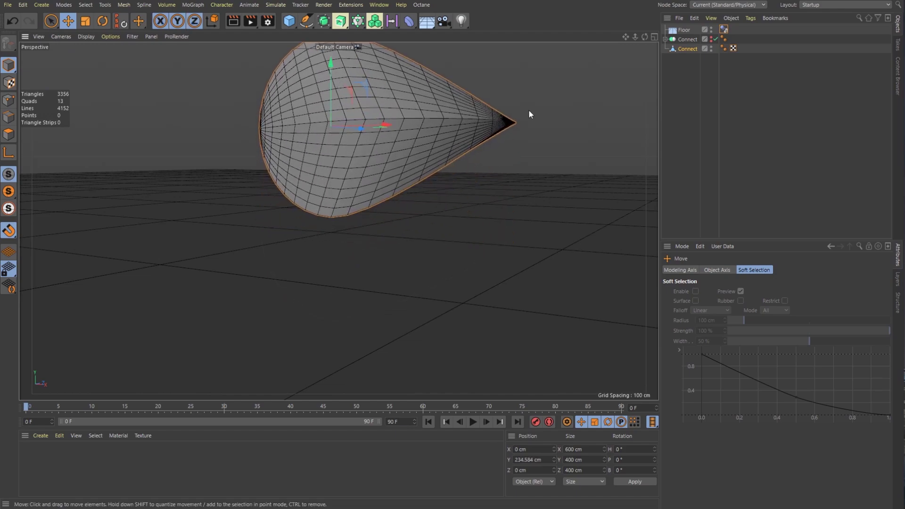
right_click(682, 49)
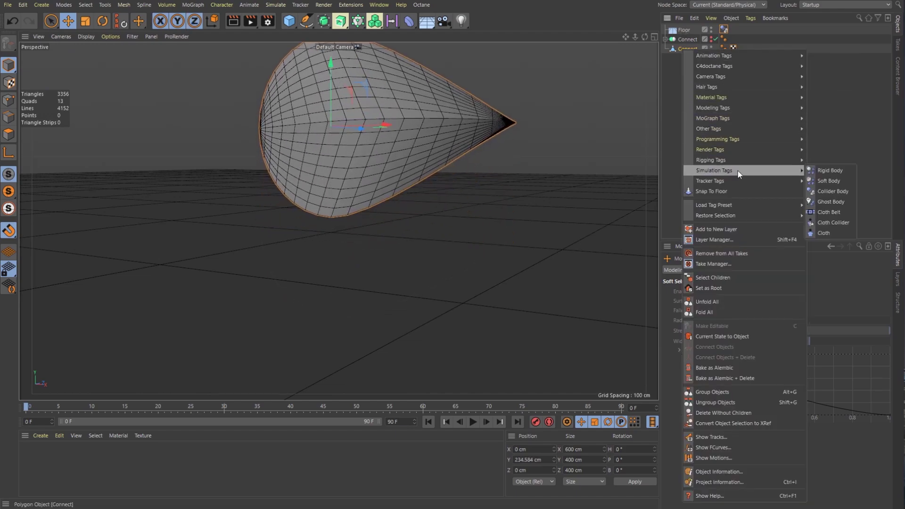
click(817, 171)
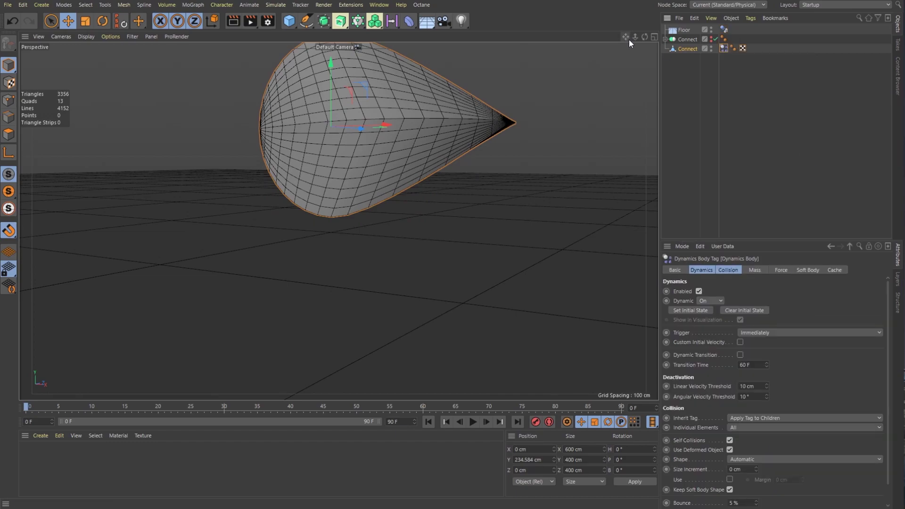
- Play the simulation and extend both the project length and the preview range to 333 frames
drag(634, 36, 650, 68)
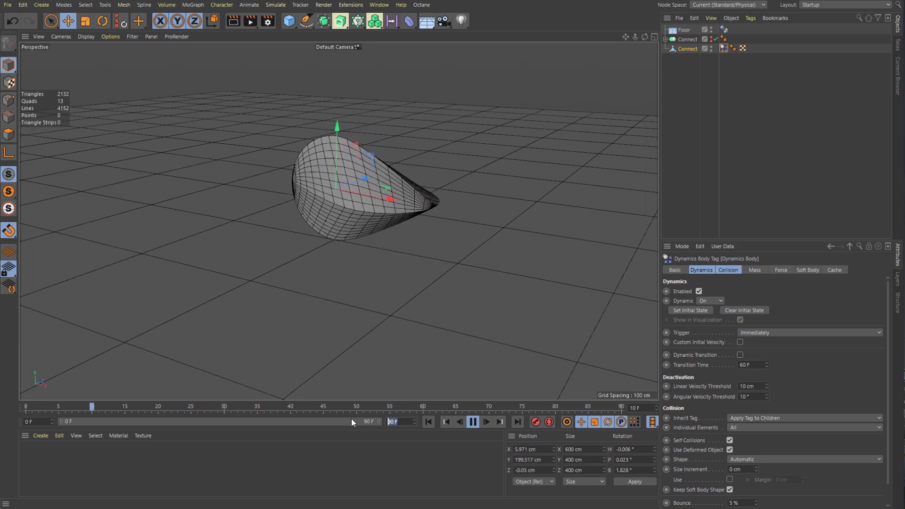
text(333)
key(Return)
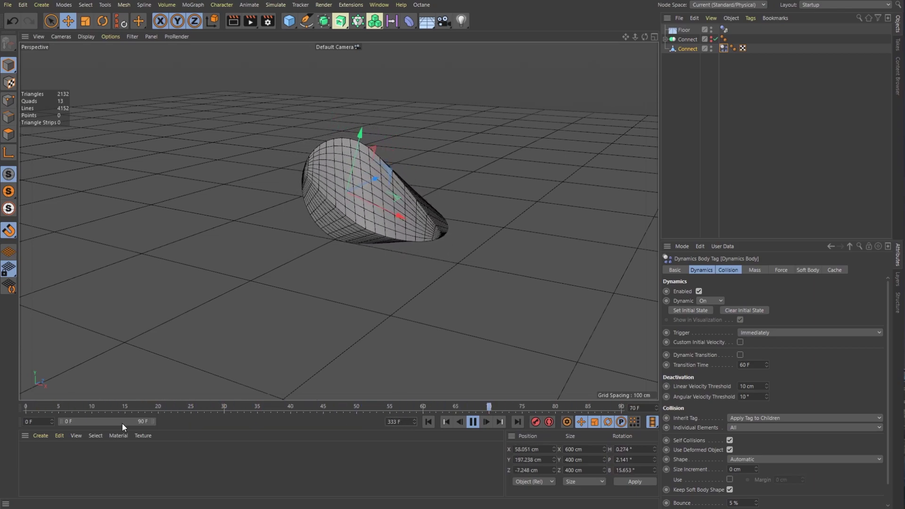
double_click(115, 421)
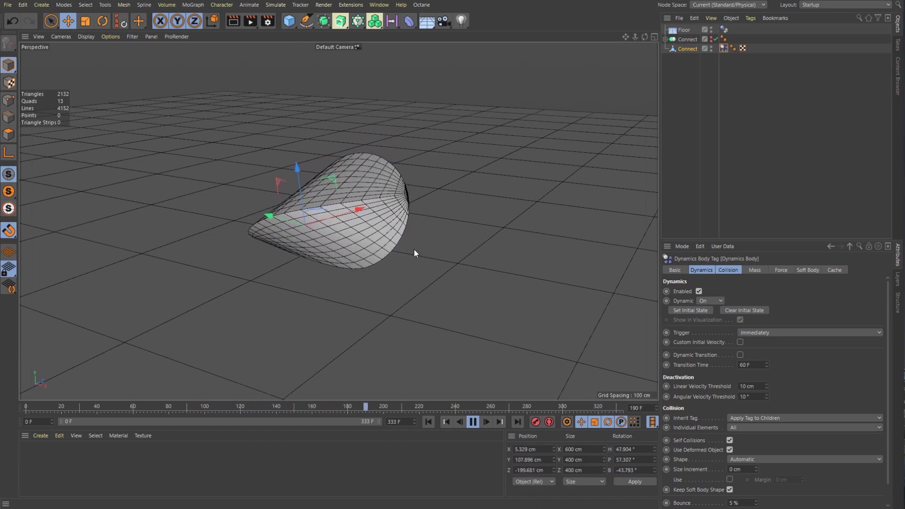
- Tilt the Floor to a pitch of about -4.7° and watch the solid roll down the slope
drag(643, 37, 643, 66)
click(687, 30)
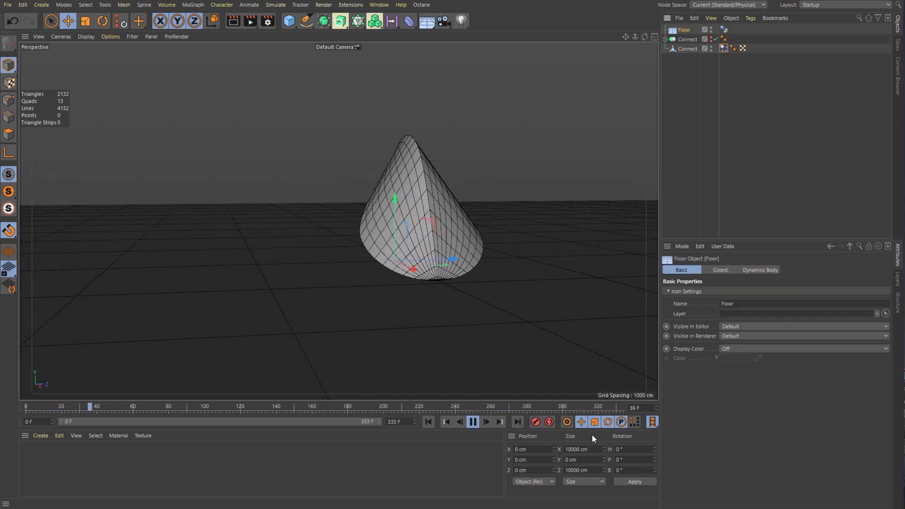
click(102, 21)
drag(383, 227, 388, 226)
mouse_move(645, 37)
mouse_down()
mouse_move(693, 47)
mouse_move(574, 38)
mouse_move(649, 41)
mouse_up()
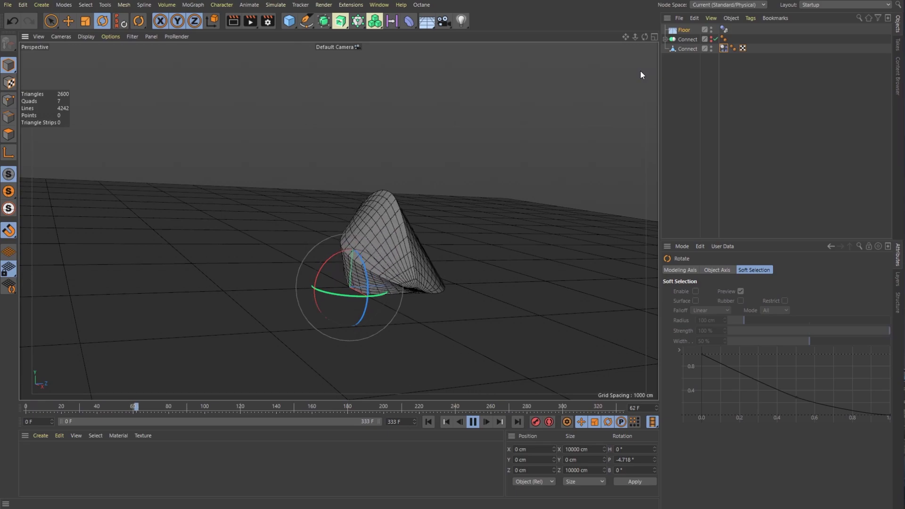
mouse_move(636, 36)
mouse_down()
mouse_move(646, 36)
mouse_move(626, 38)
mouse_move(627, 31)
mouse_up()
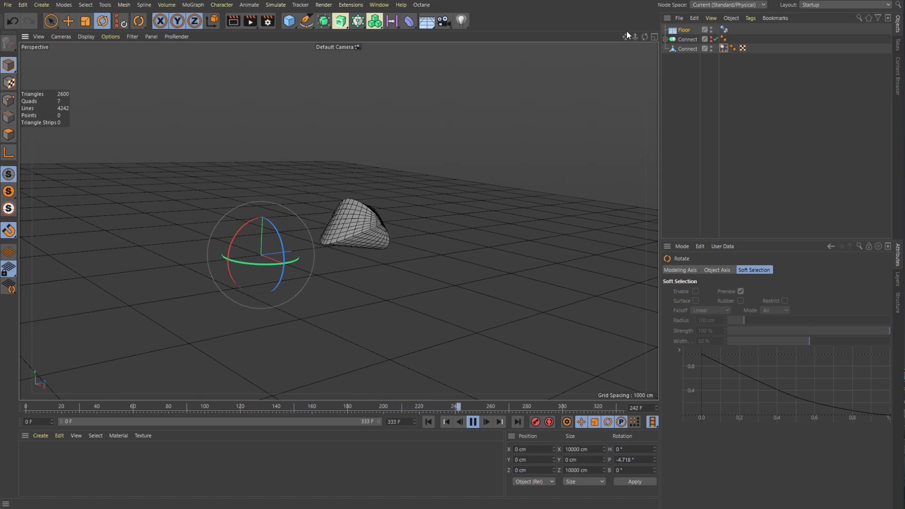